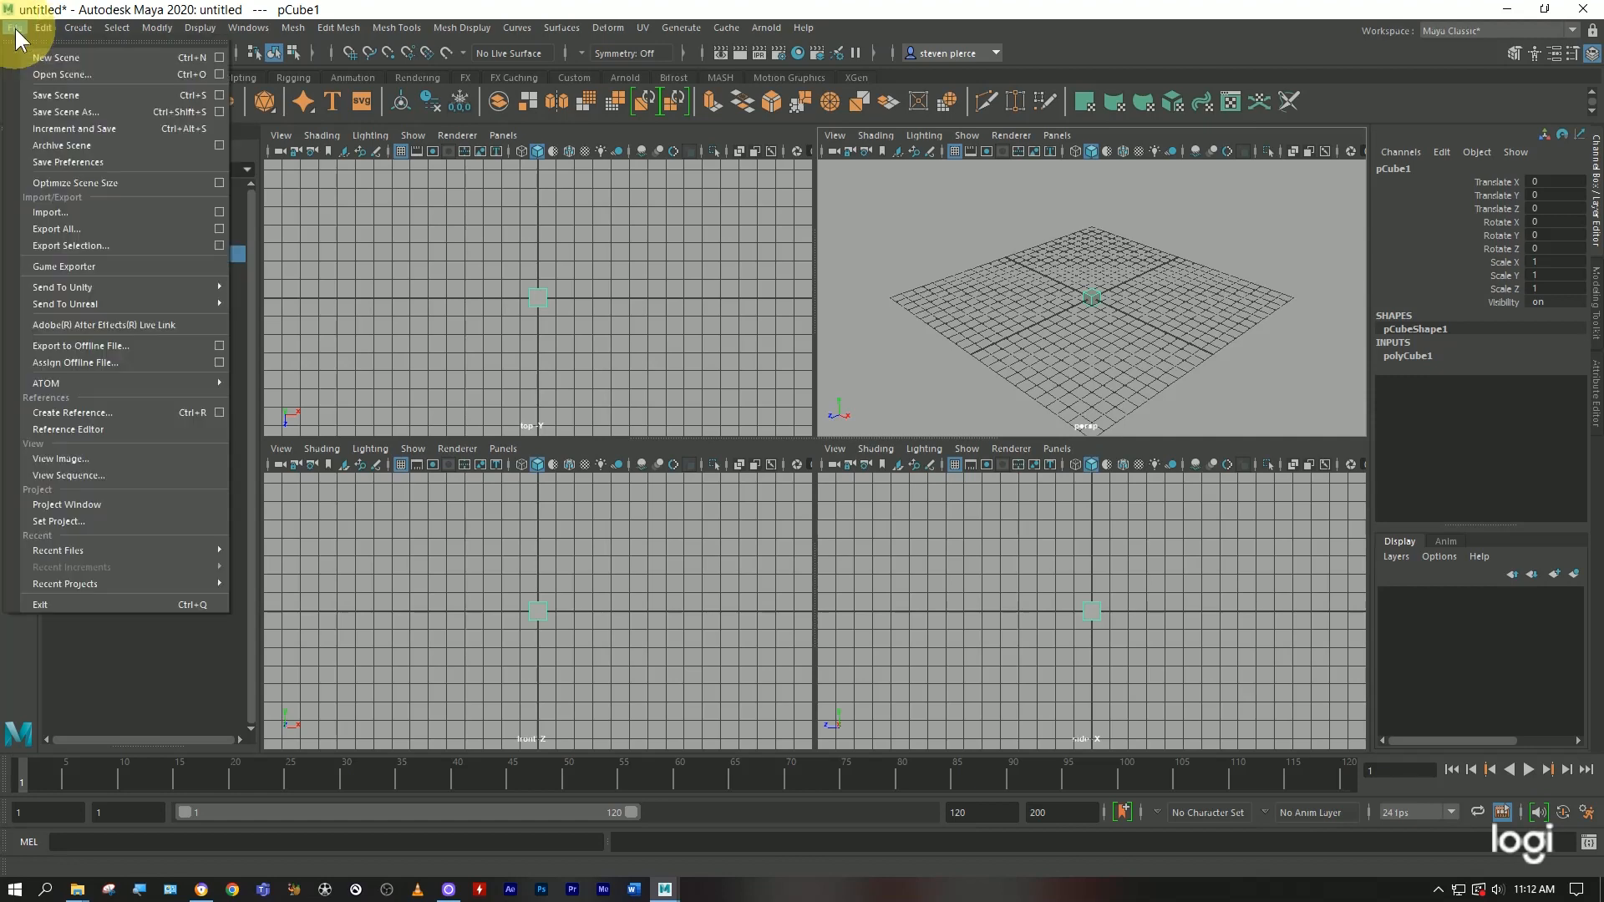
Create a folder named "house landscape layout feet" in Documents\maya and set it as the project with a default workspace
click(83, 523)
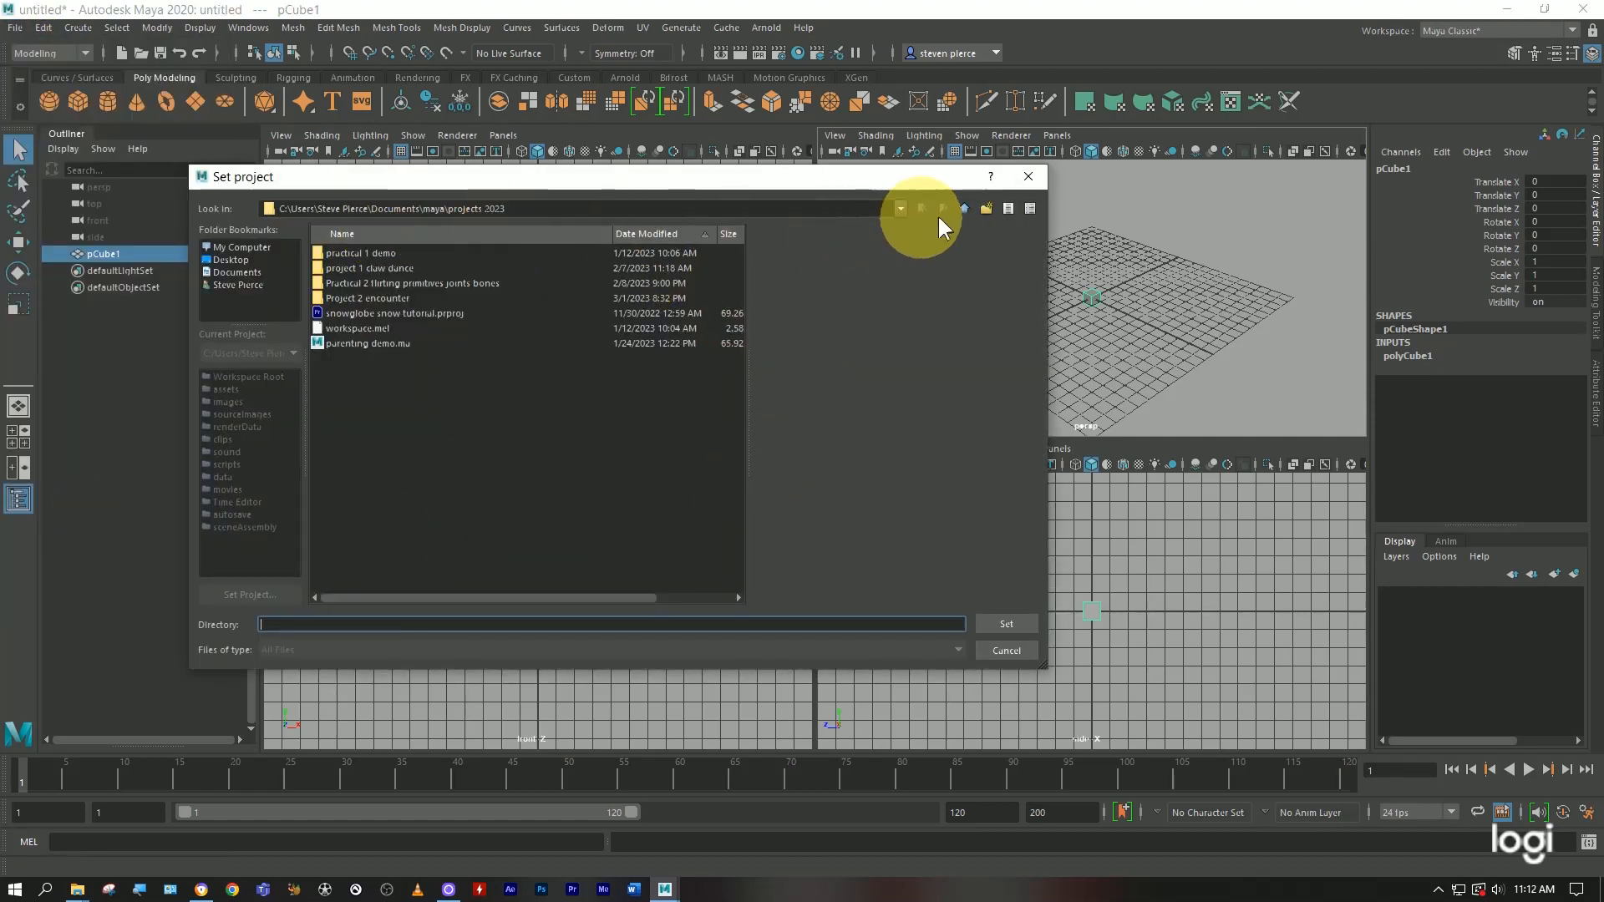
click(963, 208)
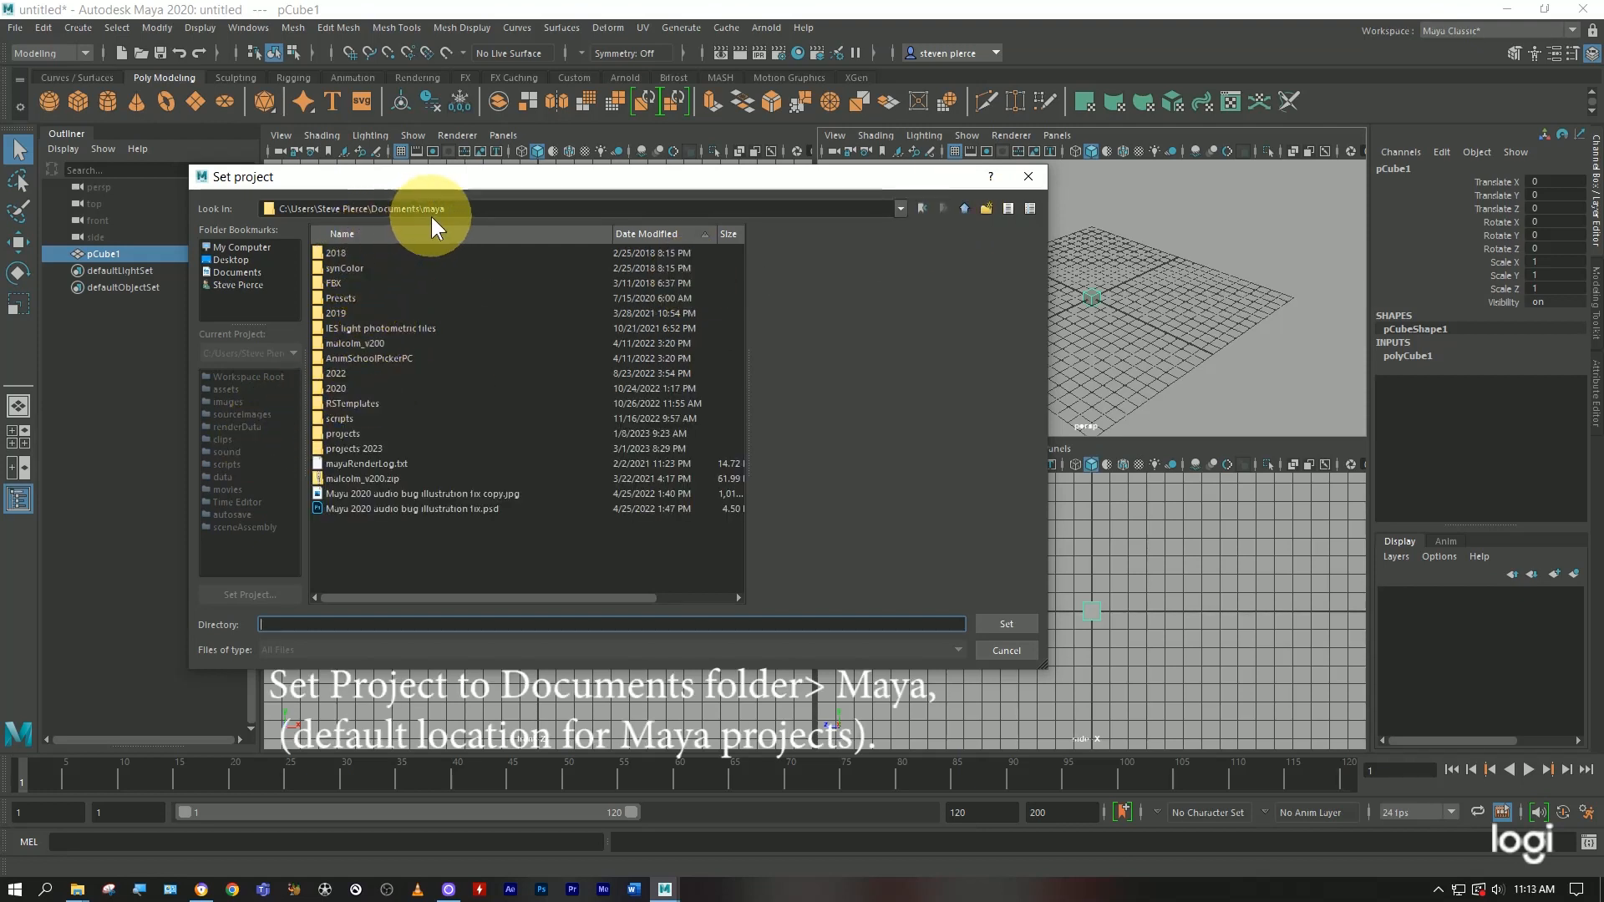
click(986, 208)
text(hou)
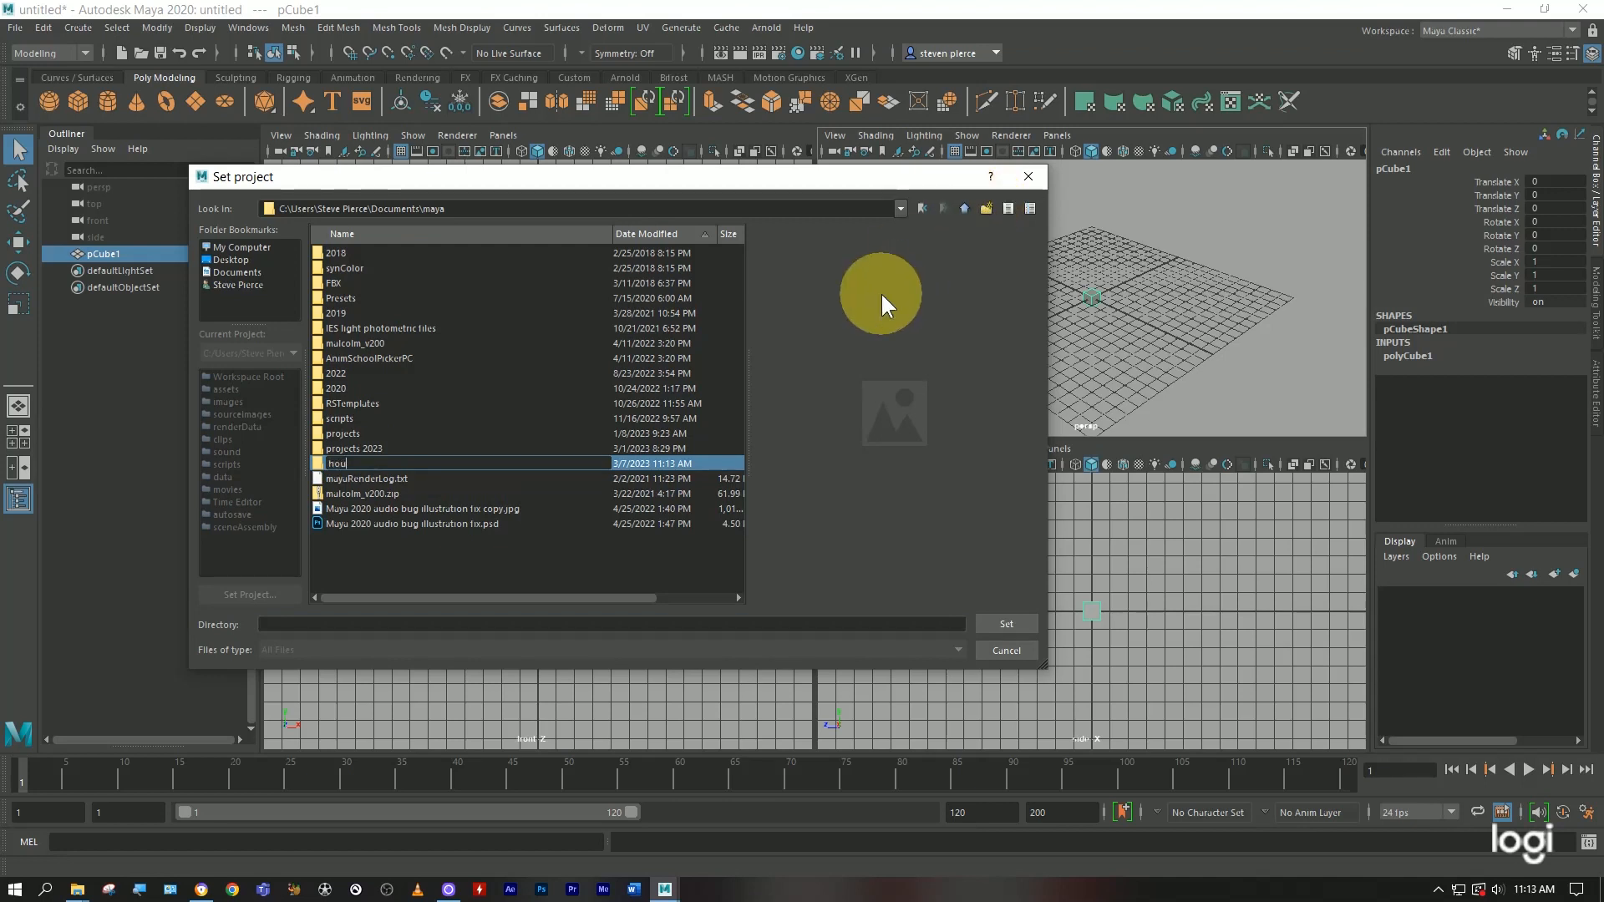
text(se landscape layout feet)
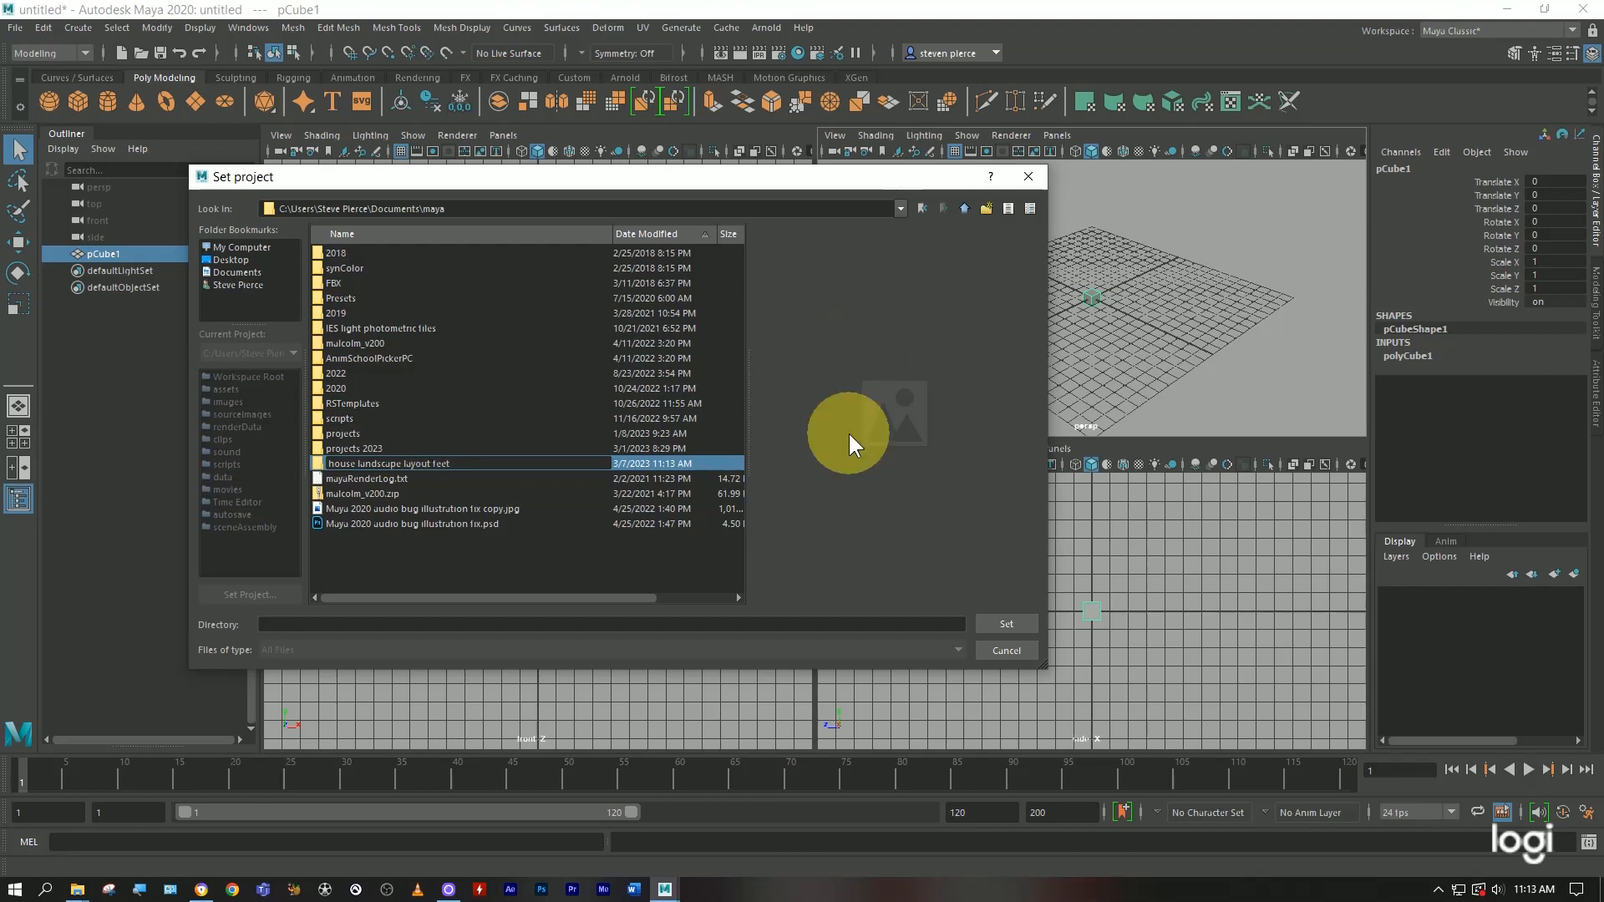
click(1005, 624)
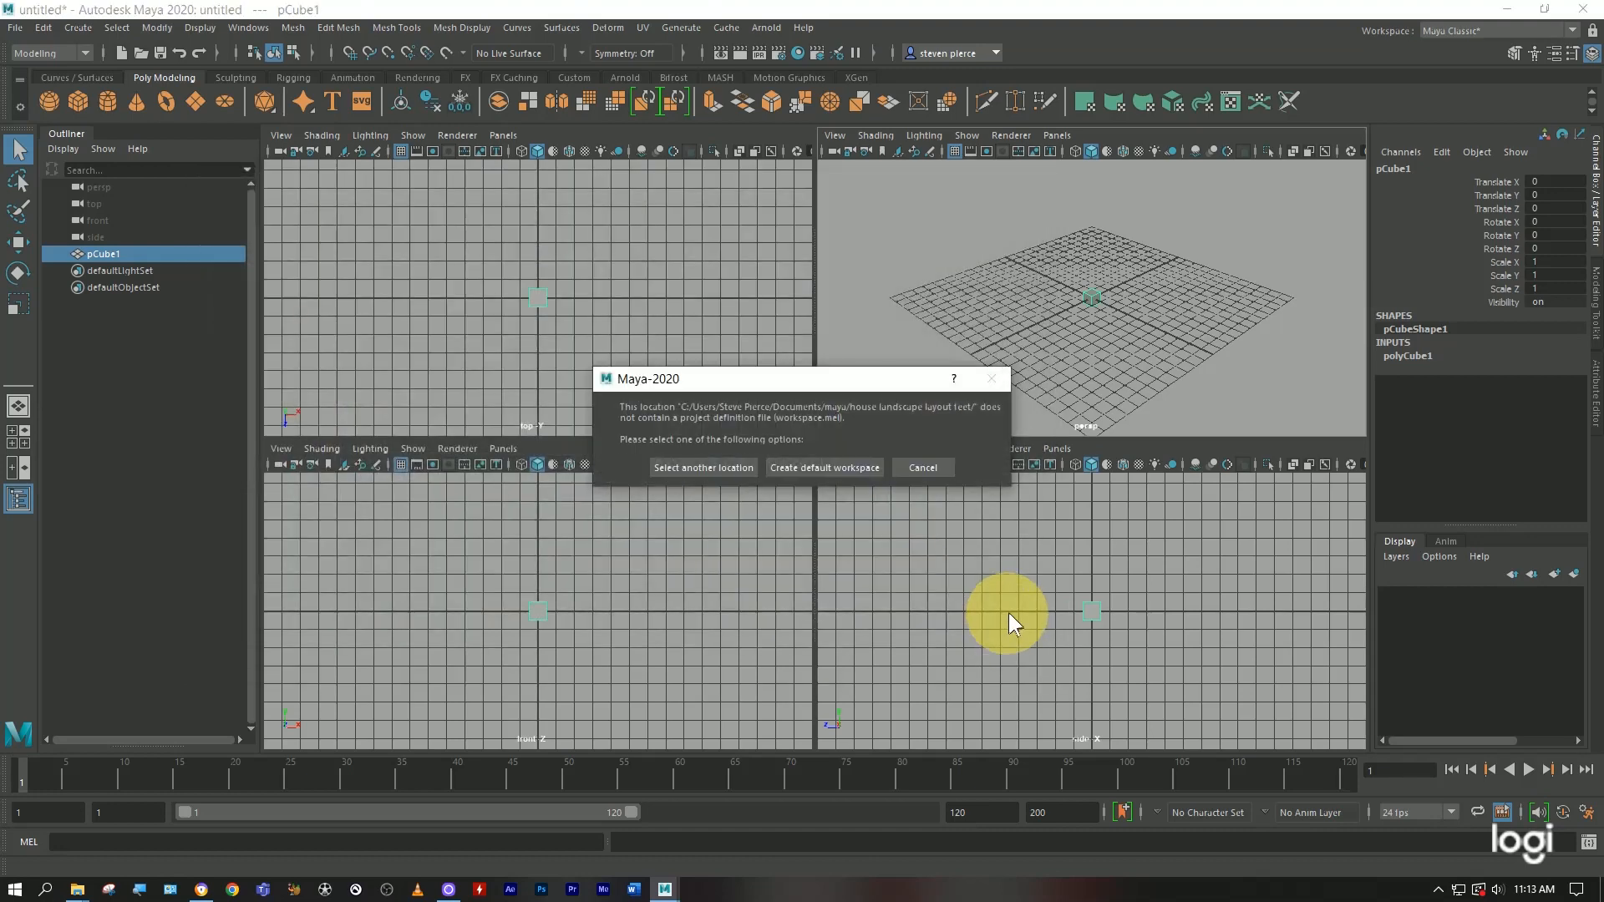
click(847, 467)
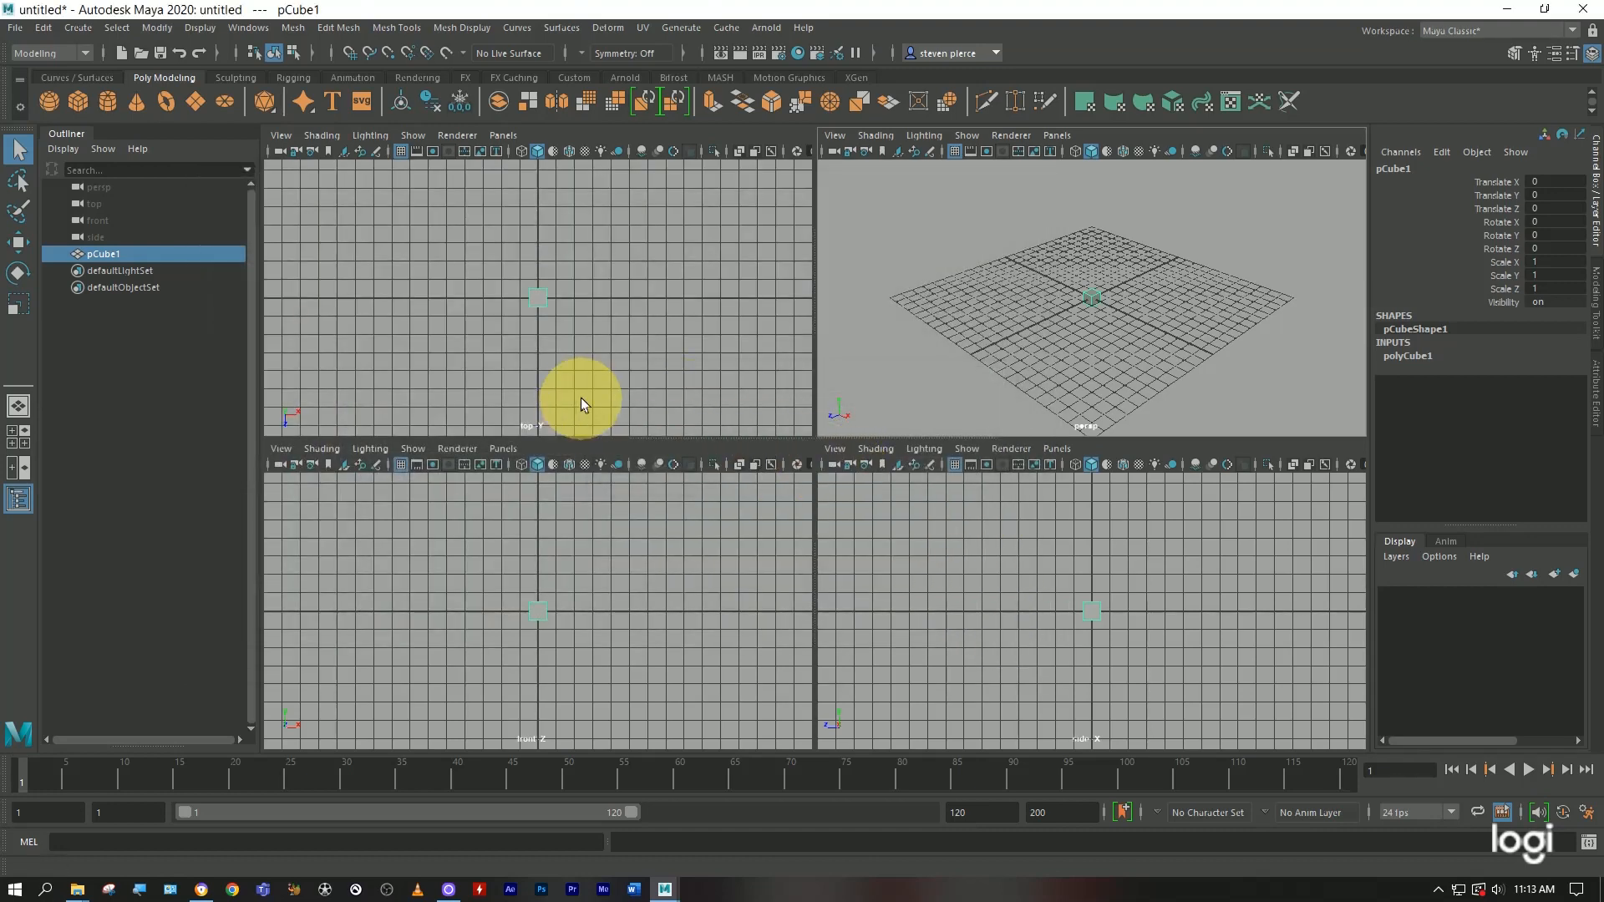
Set the project's Scenes location to the "house landscape layout feet" folder and accept the project settings
click(15, 30)
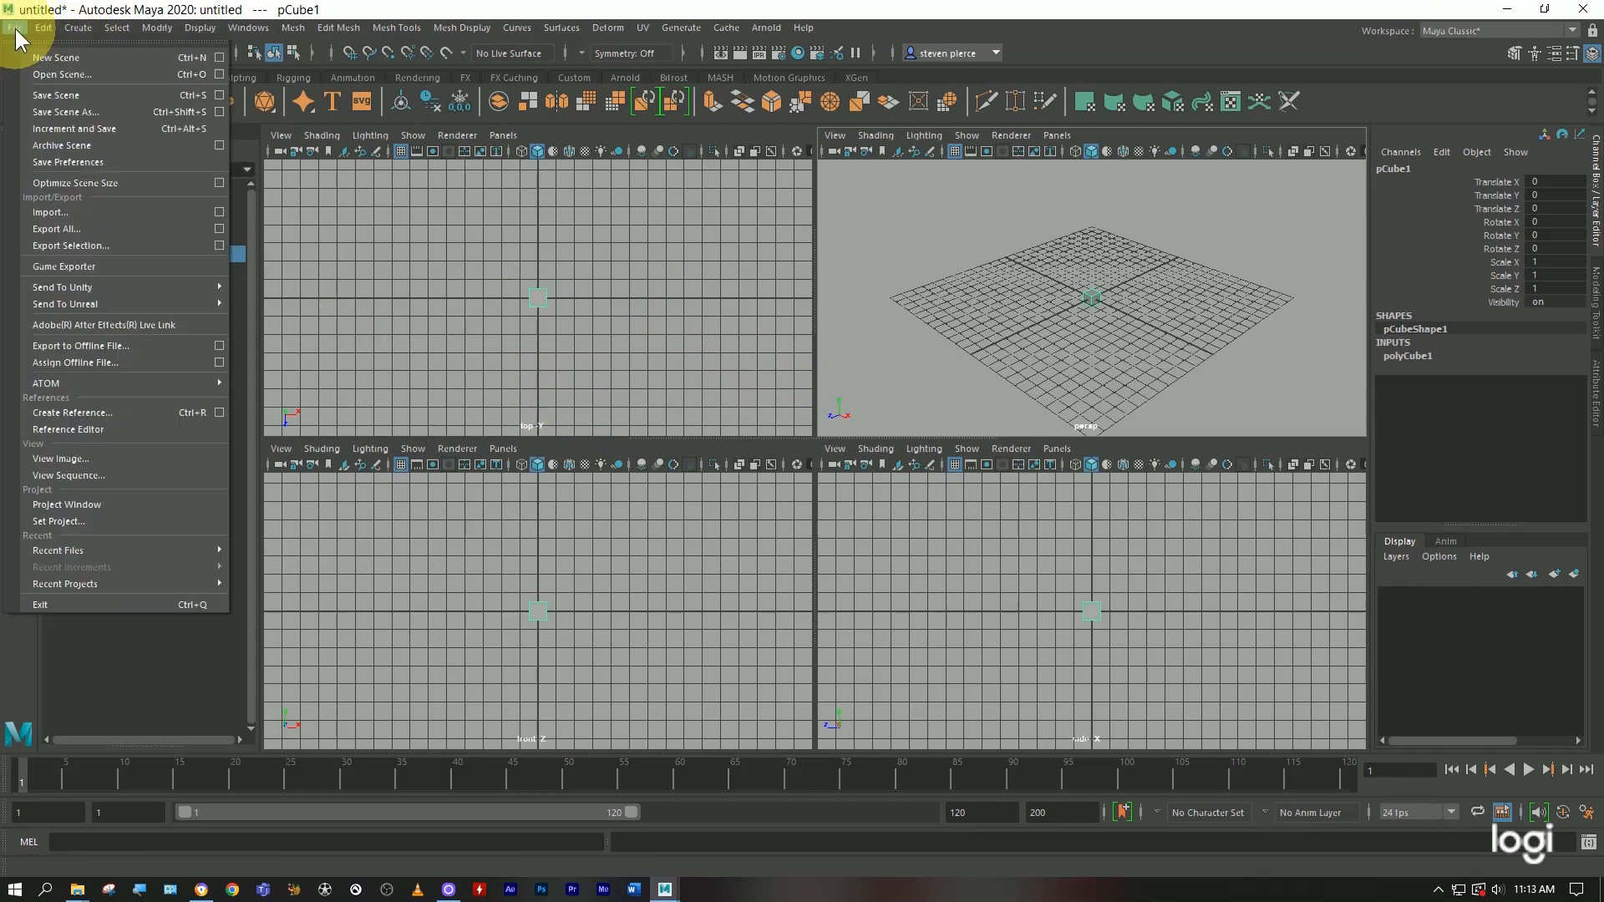
click(78, 504)
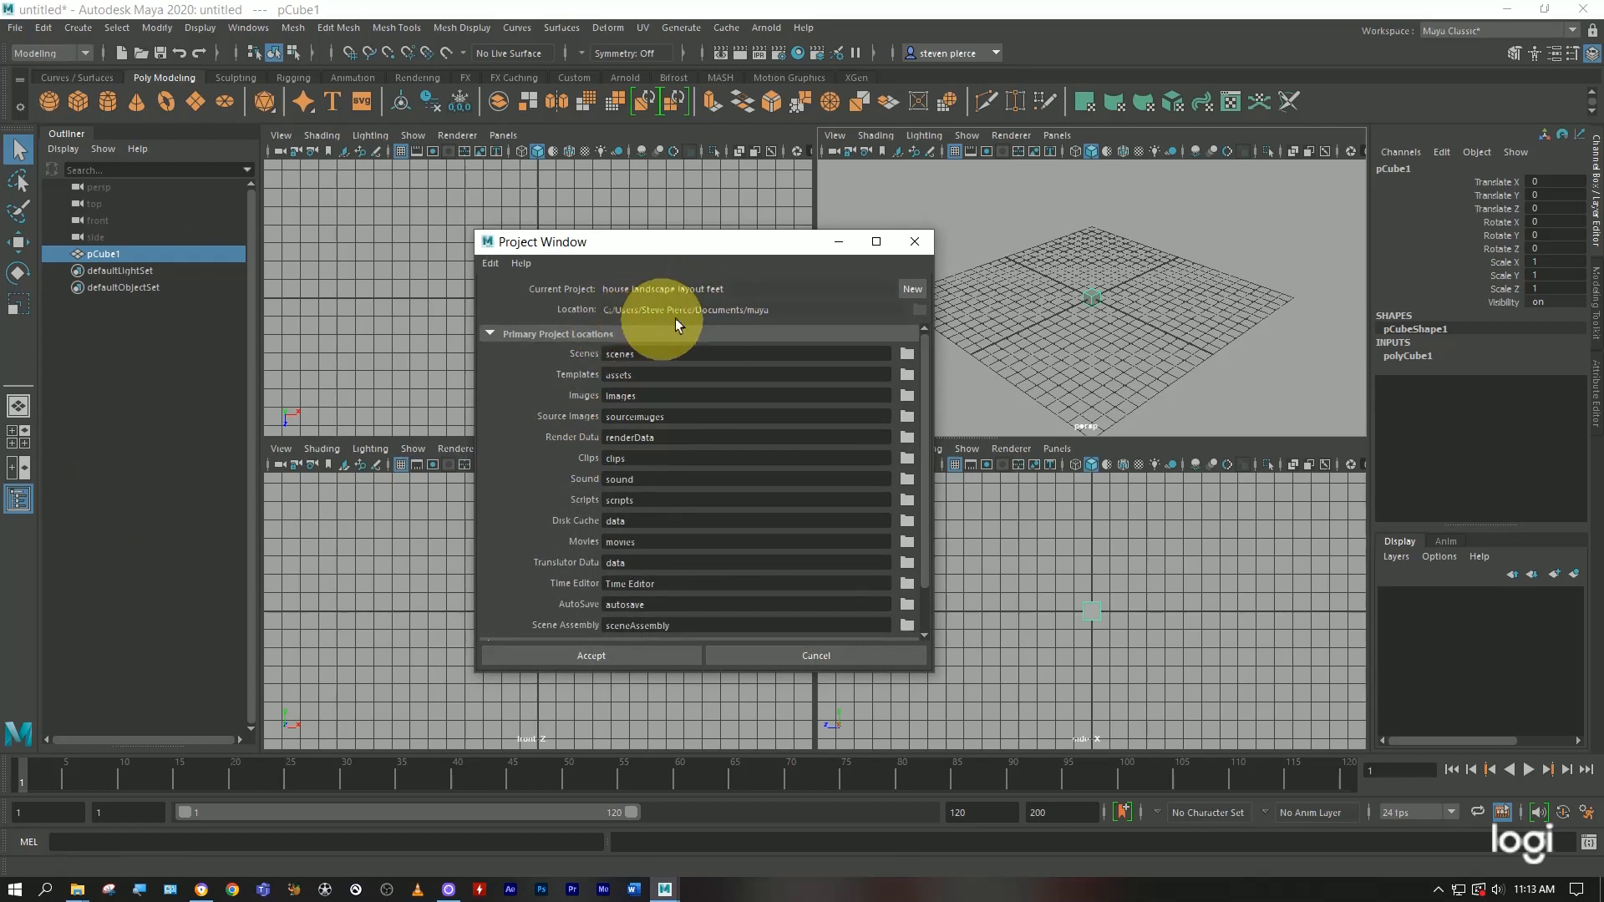
click(907, 353)
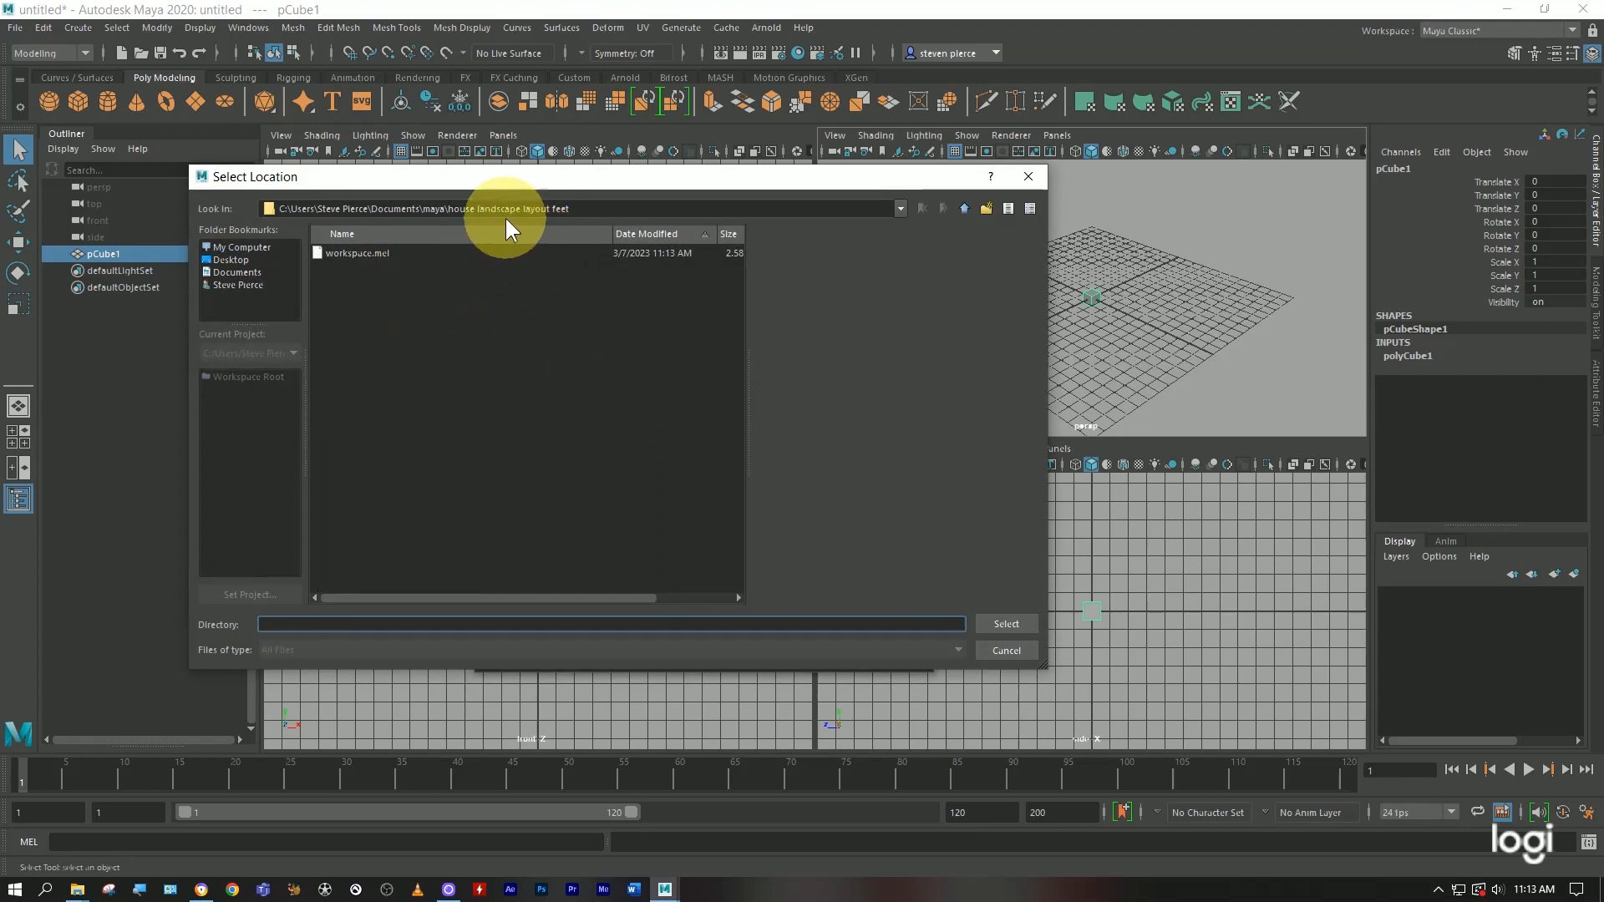
click(964, 208)
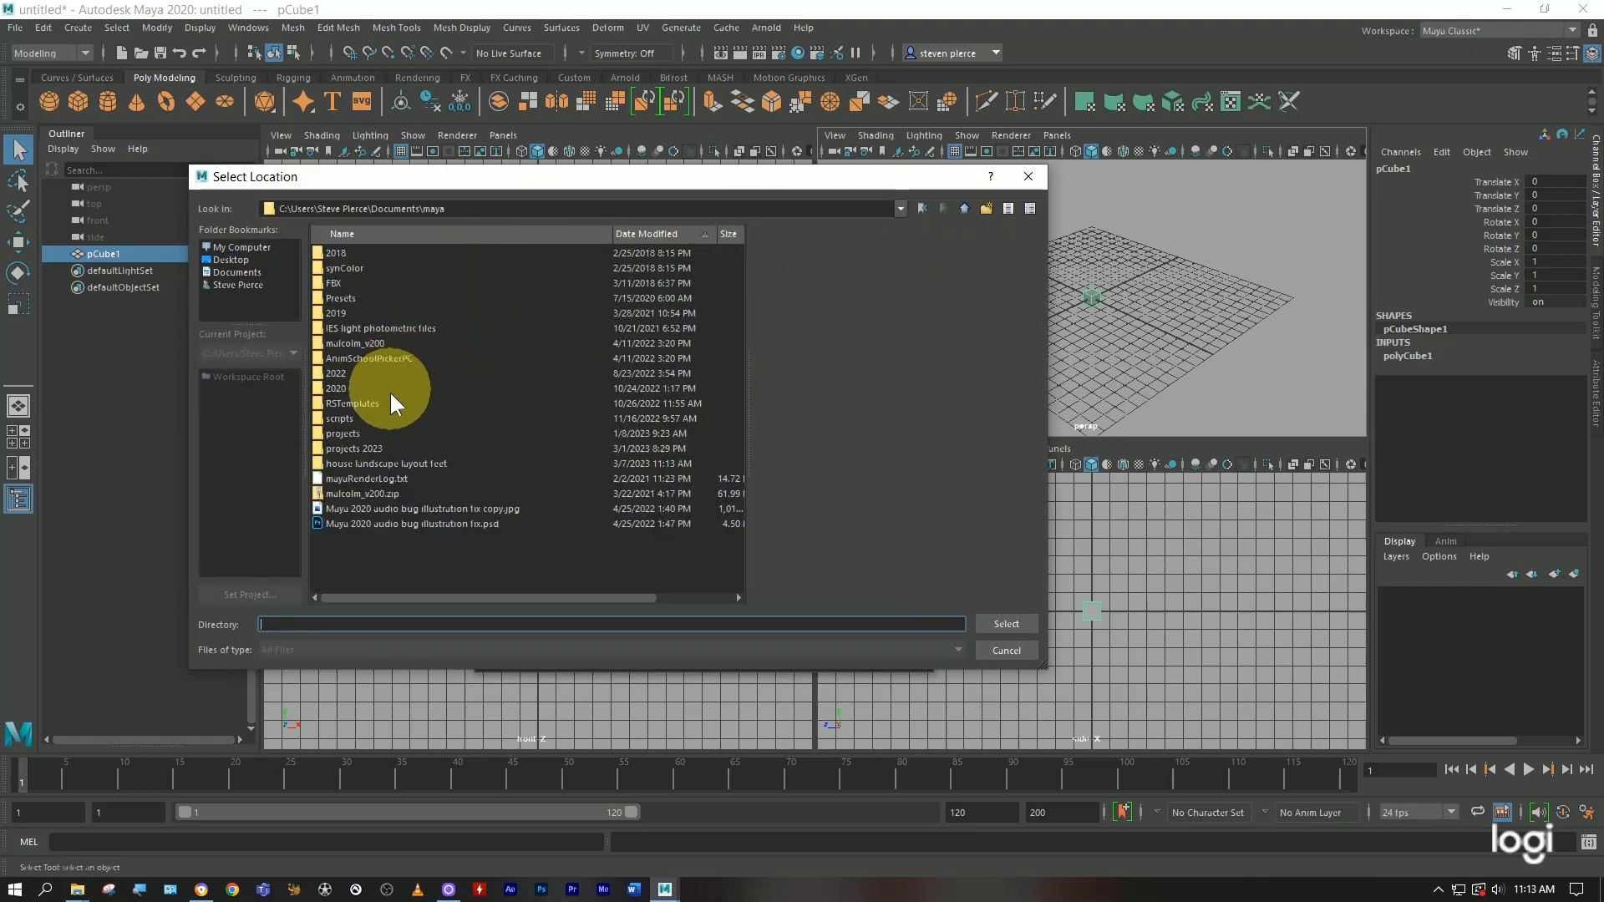
click(424, 462)
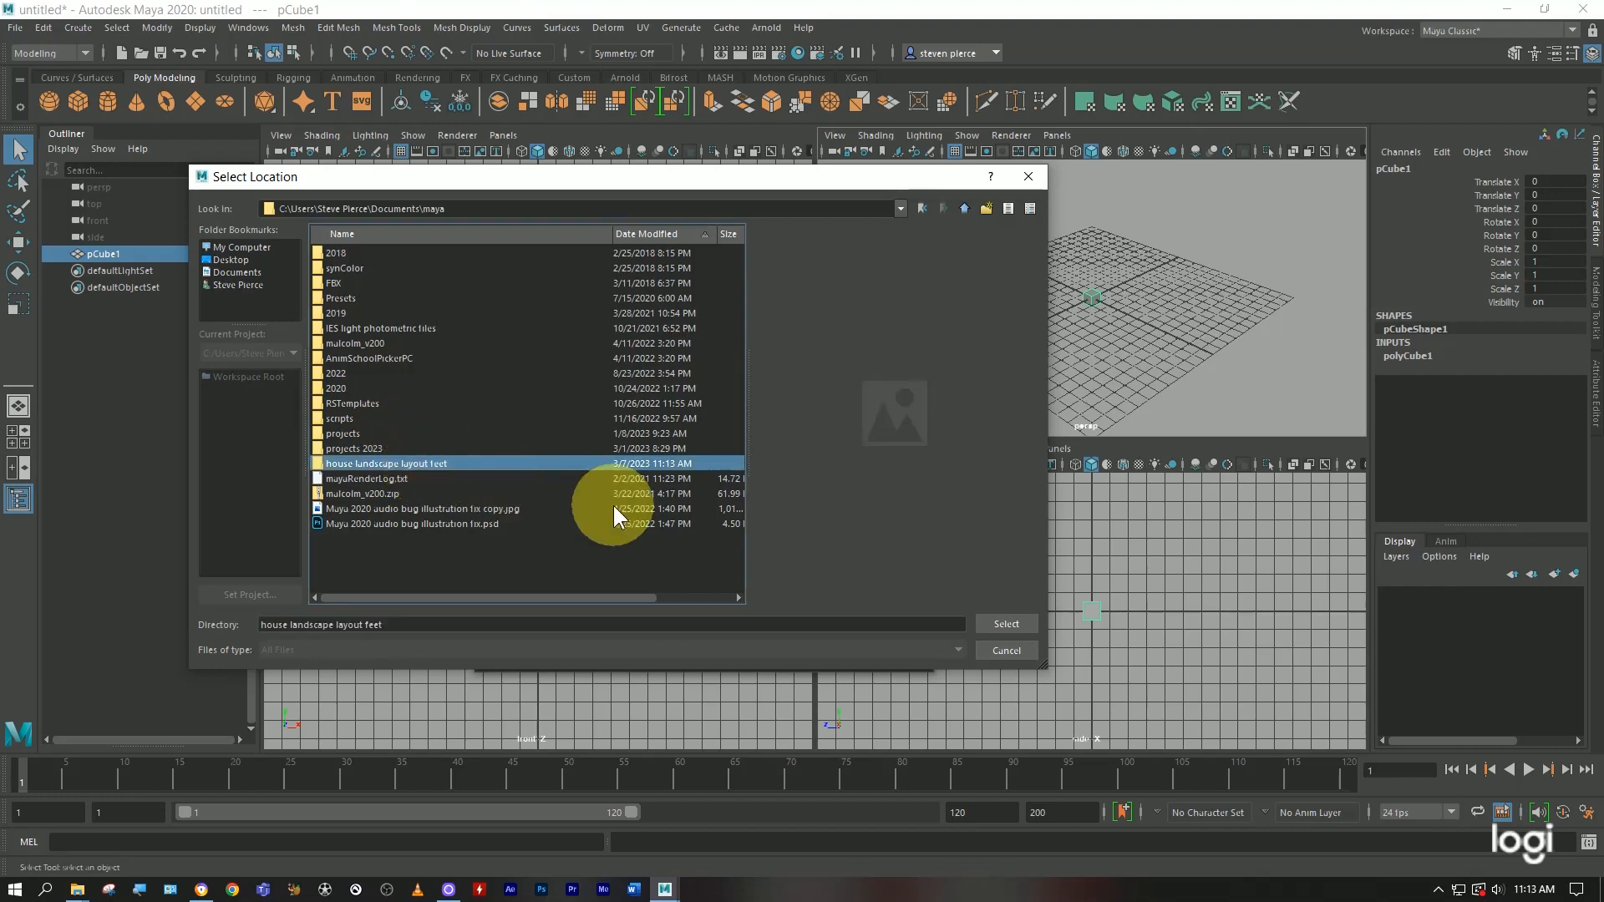
click(1007, 626)
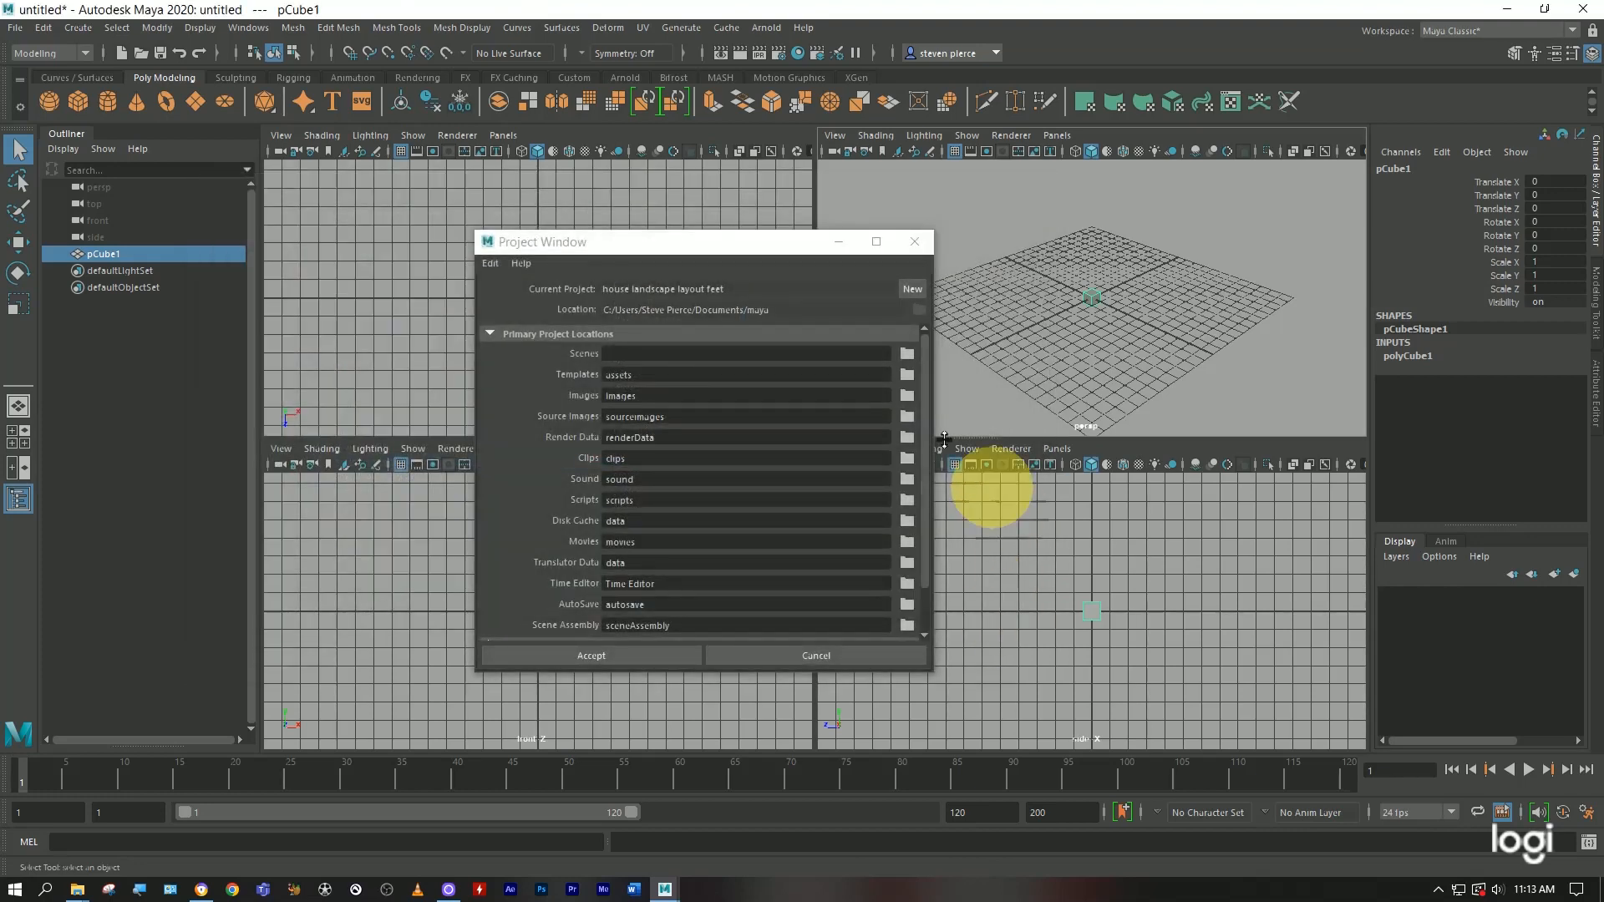
click(603, 658)
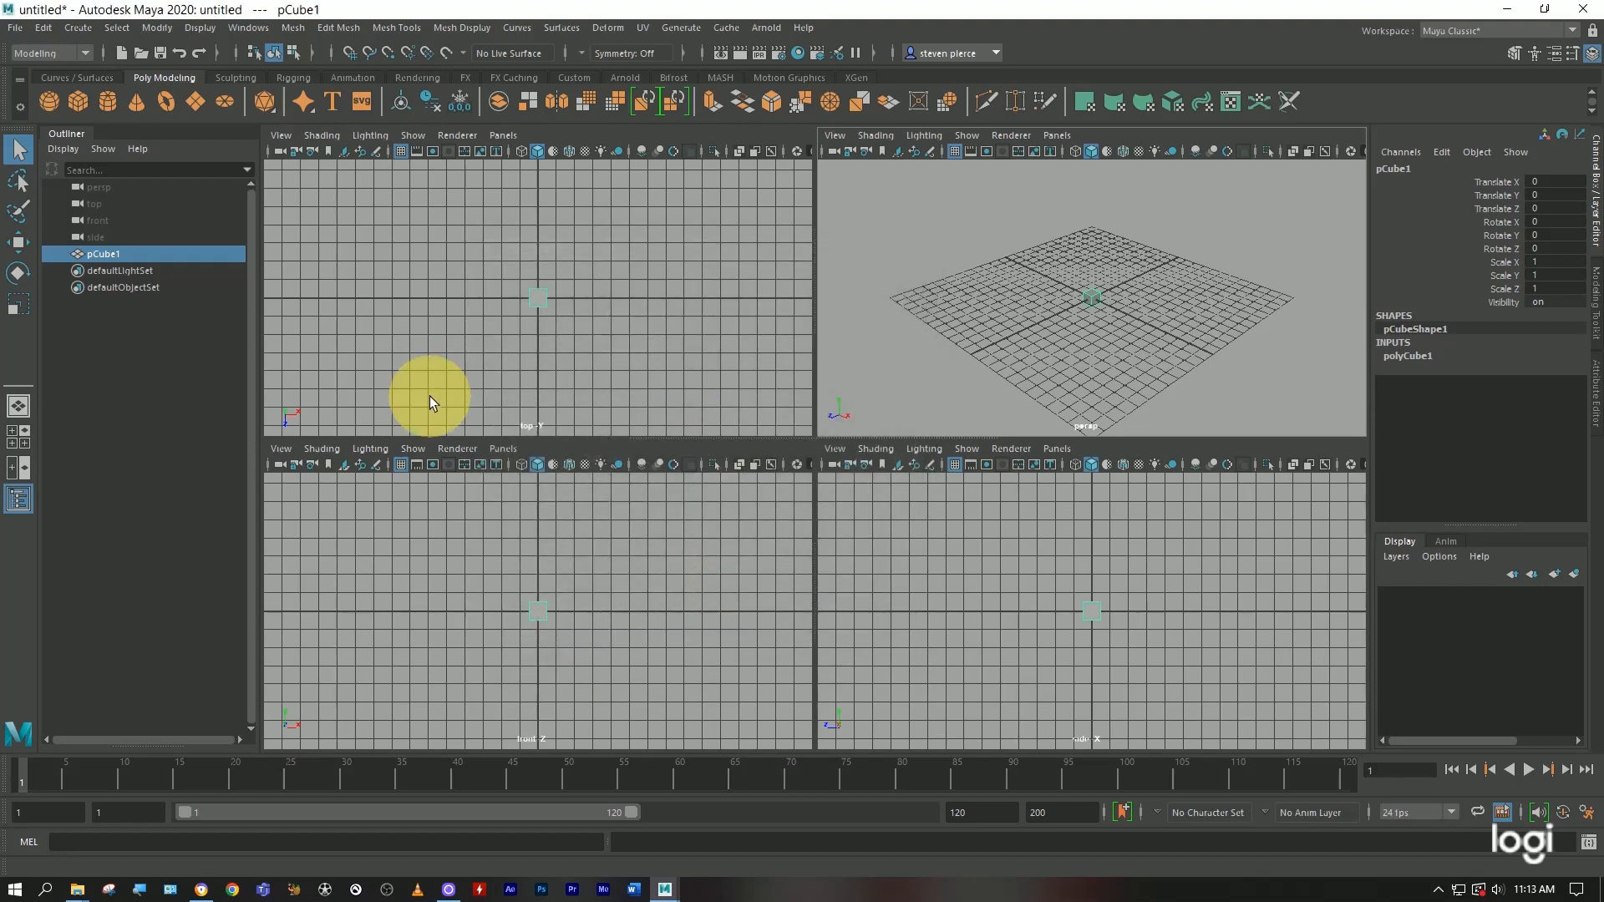
Set the linear working units to foot in the general application preferences and save them
click(247, 30)
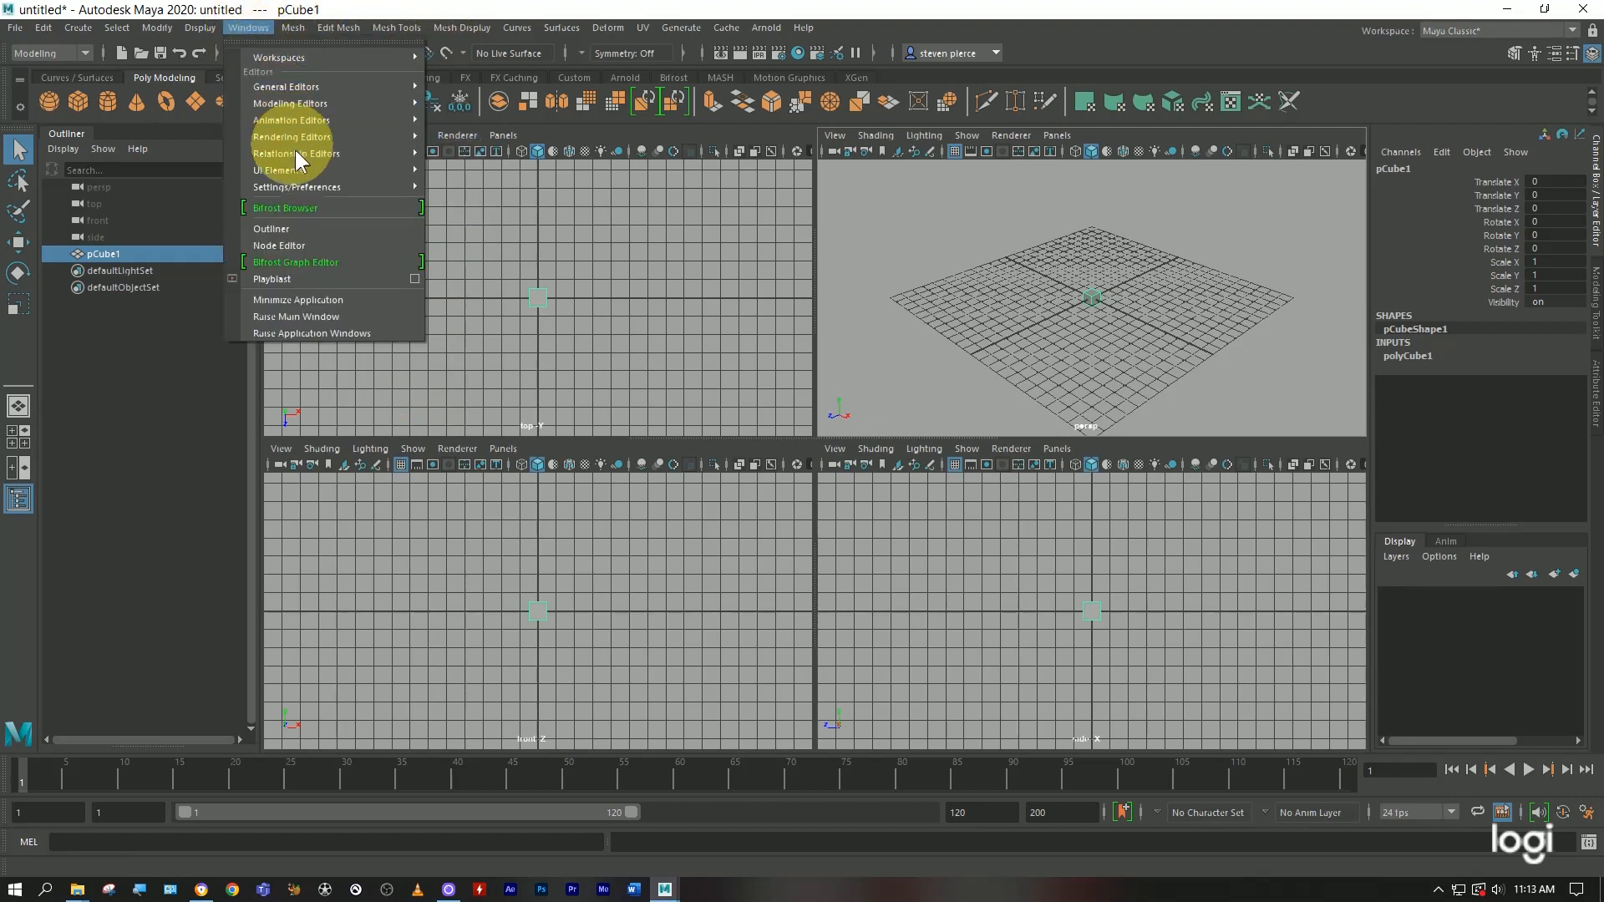
mouse_move(310, 189)
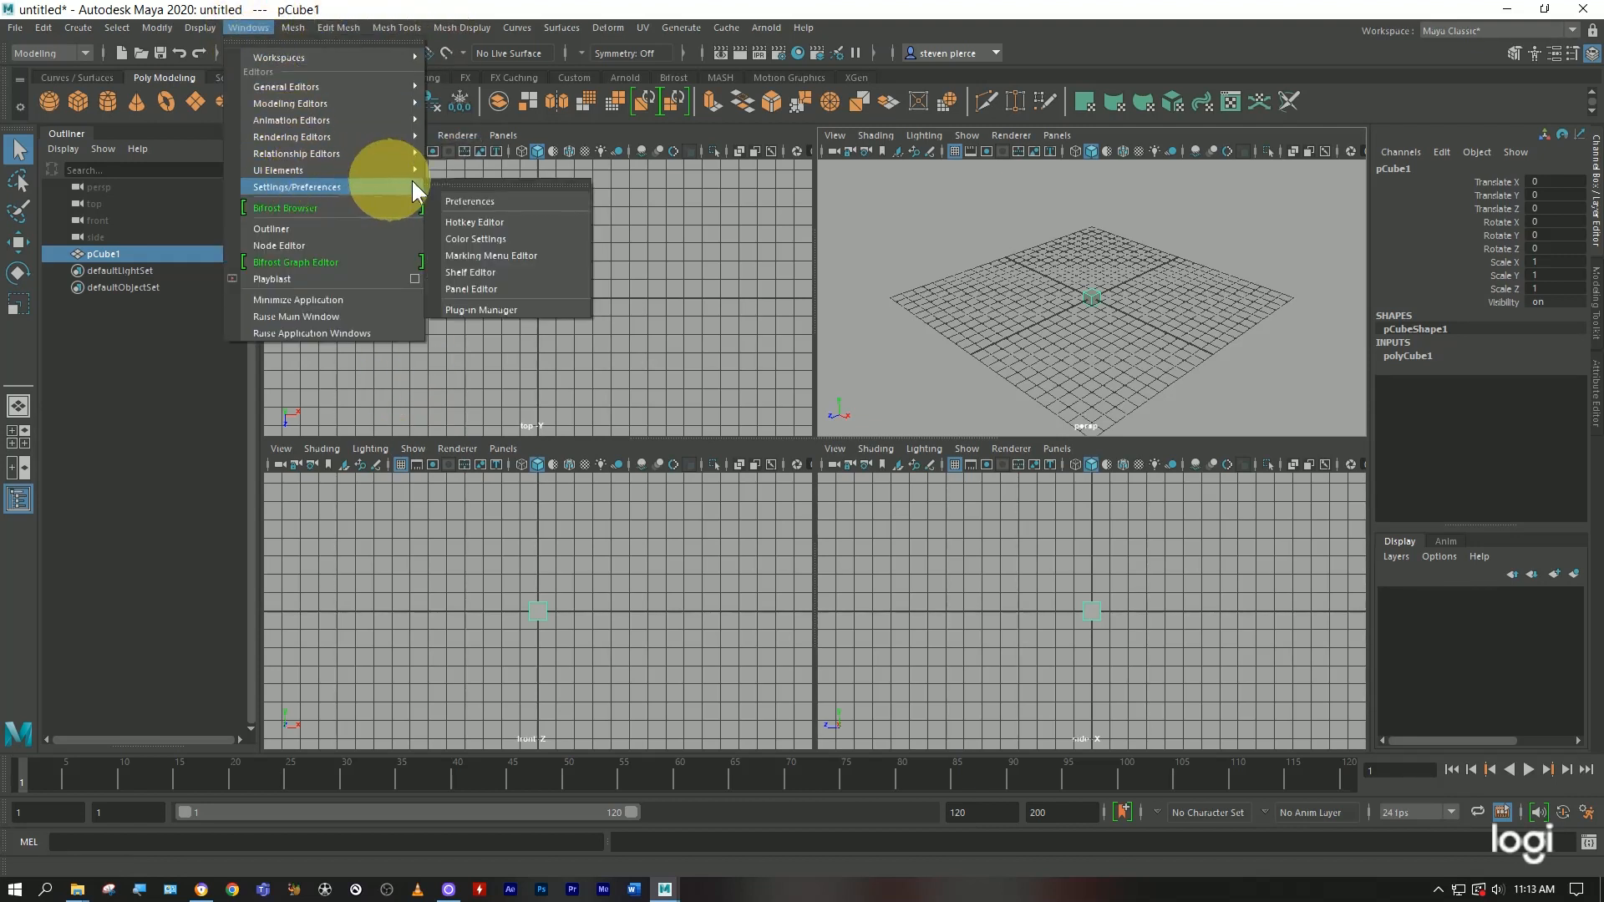
click(512, 202)
click(284, 354)
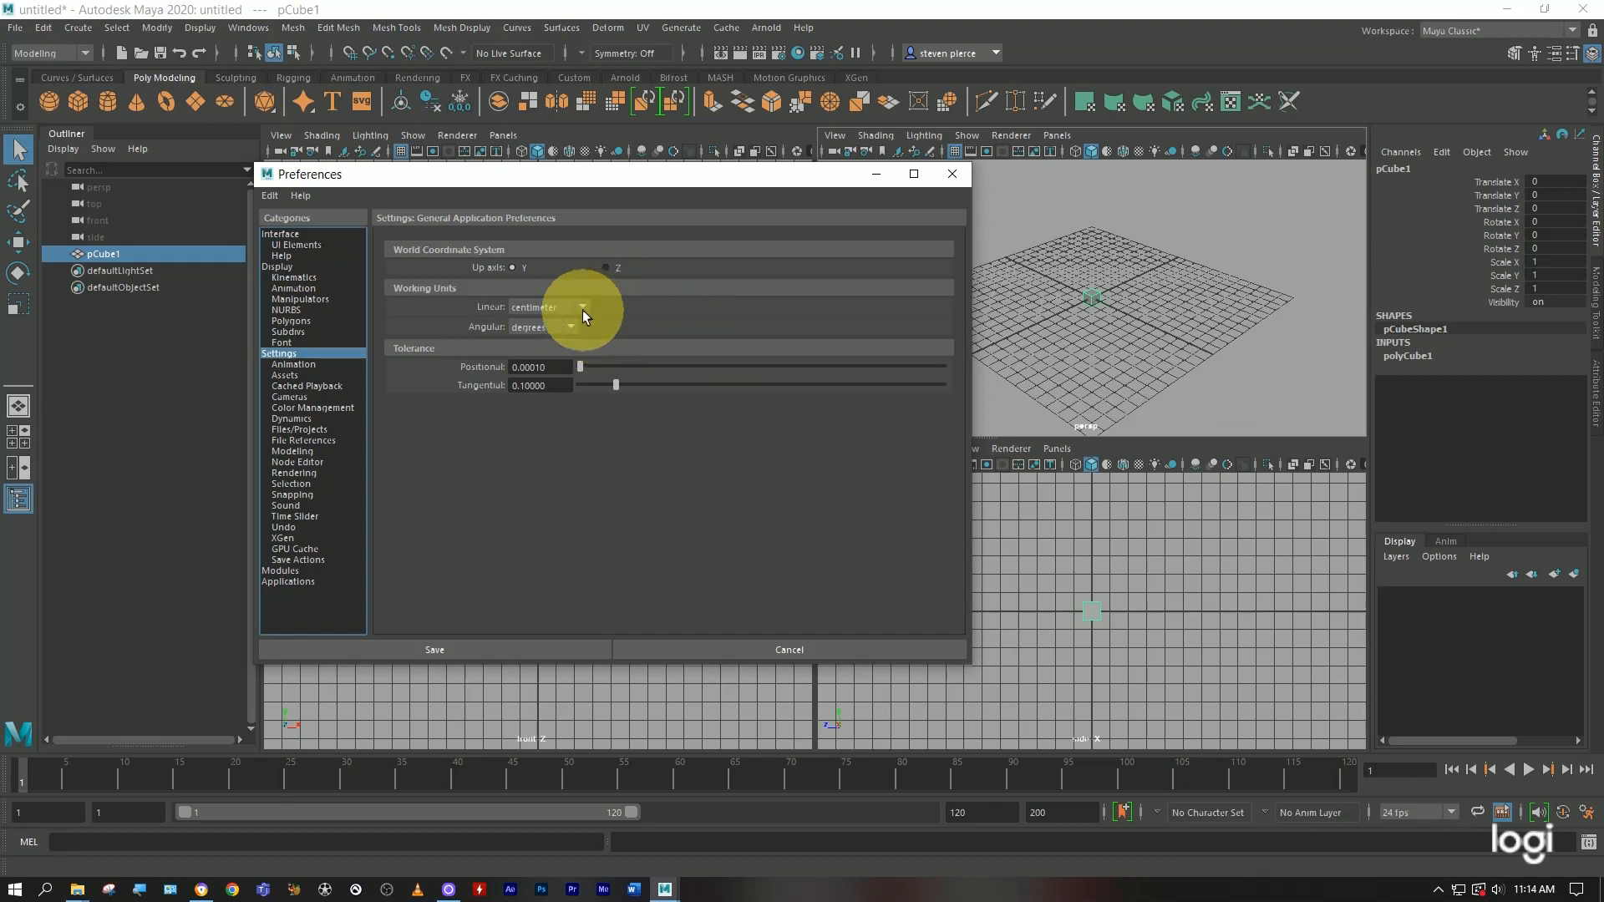
click(580, 309)
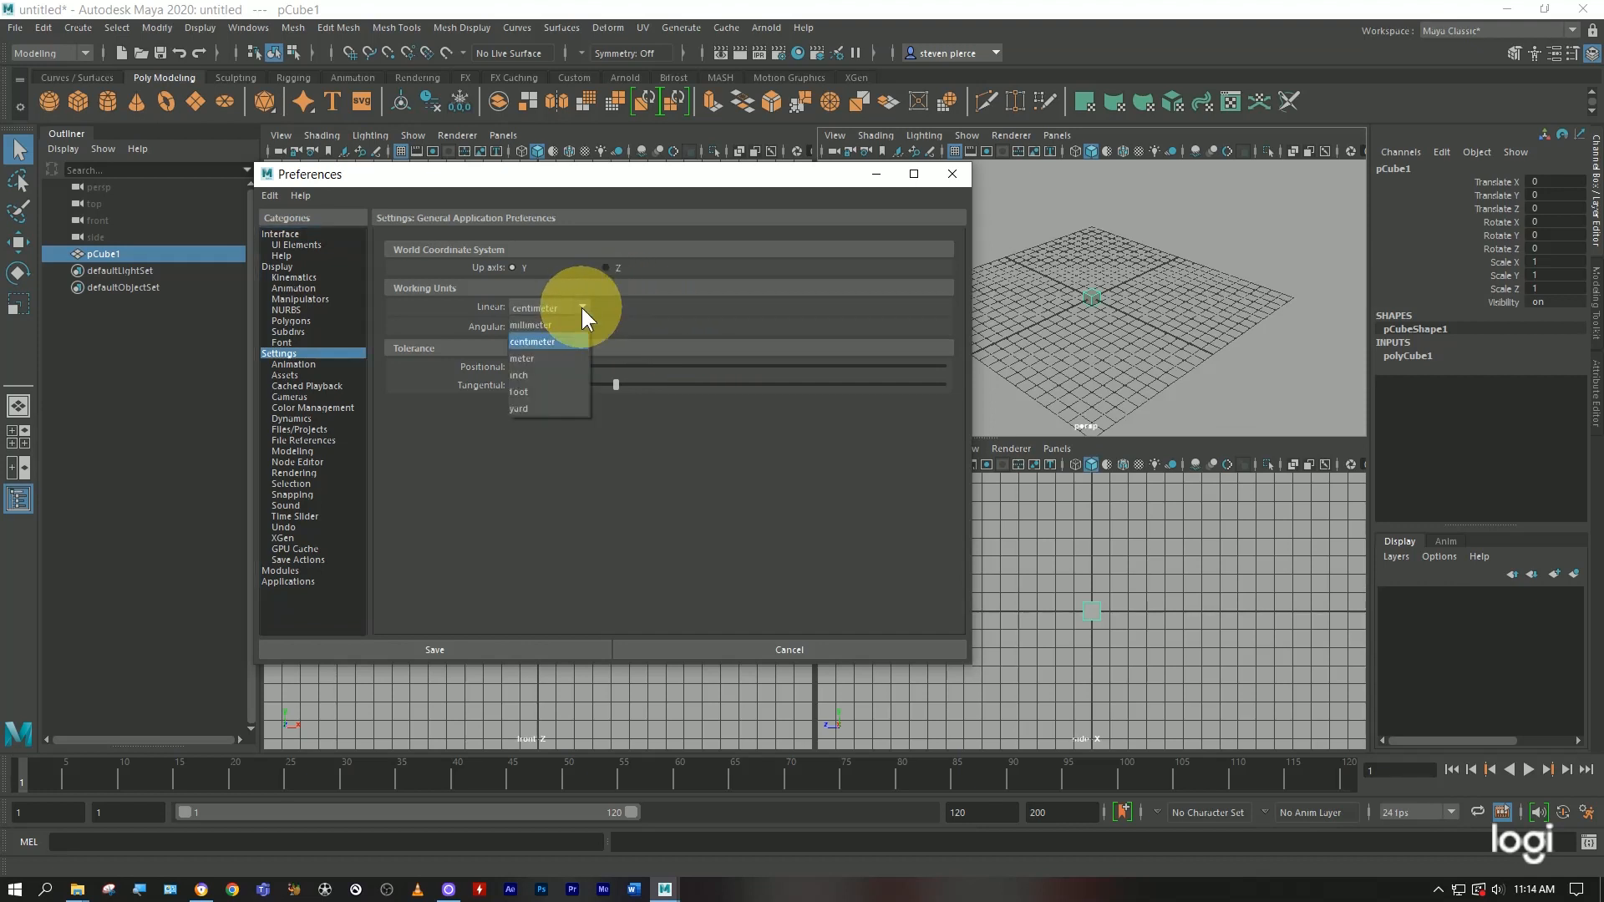
click(528, 389)
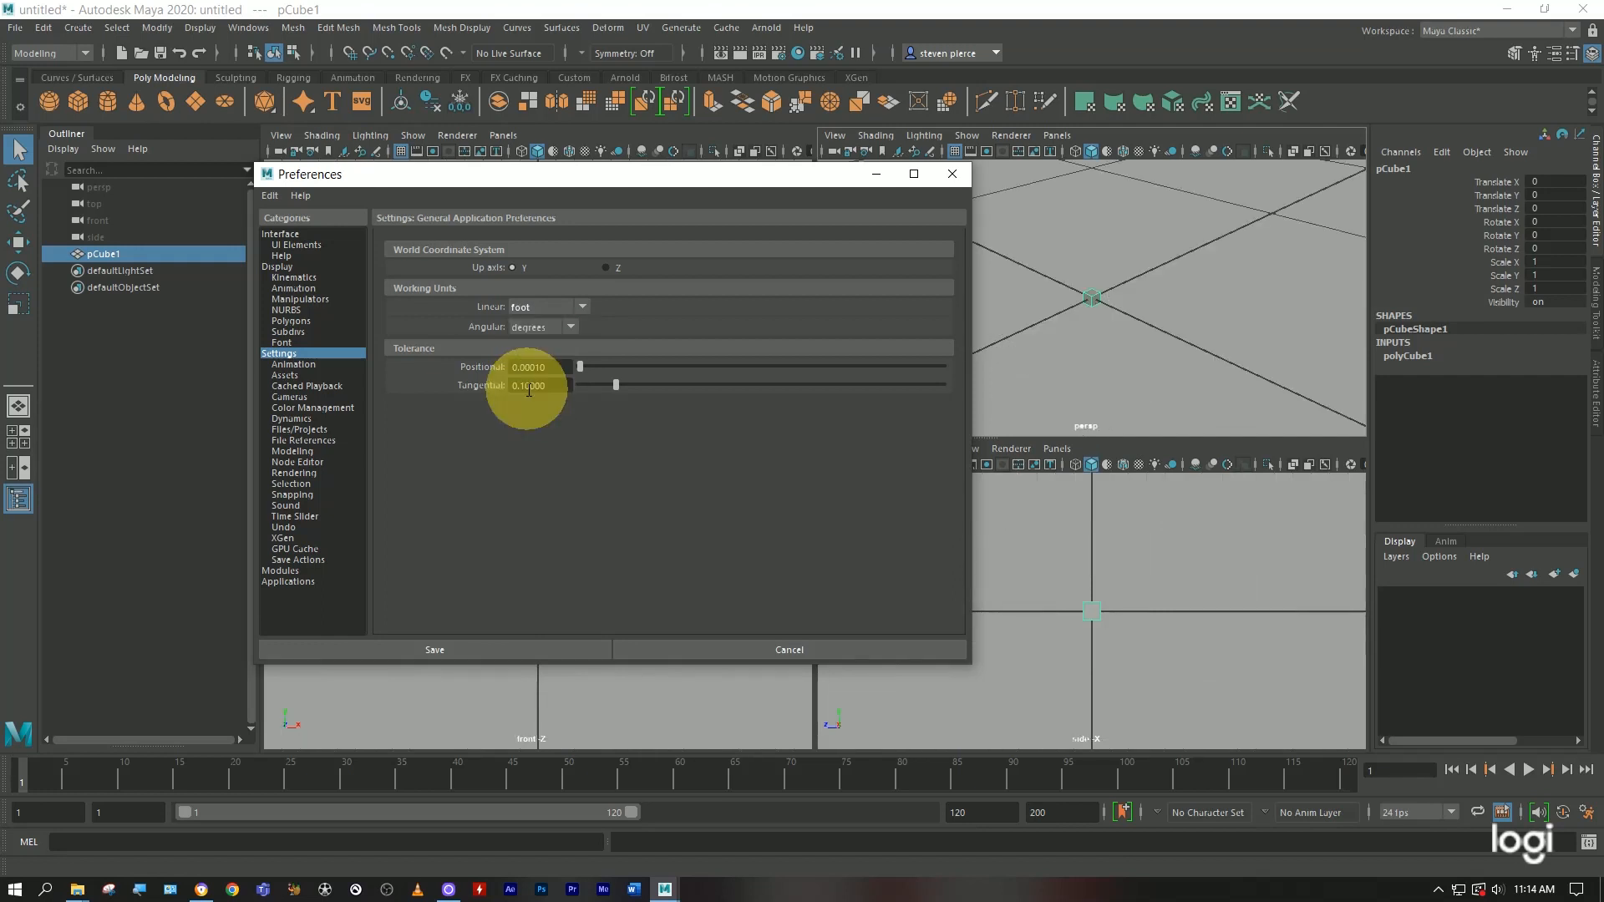
click(486, 648)
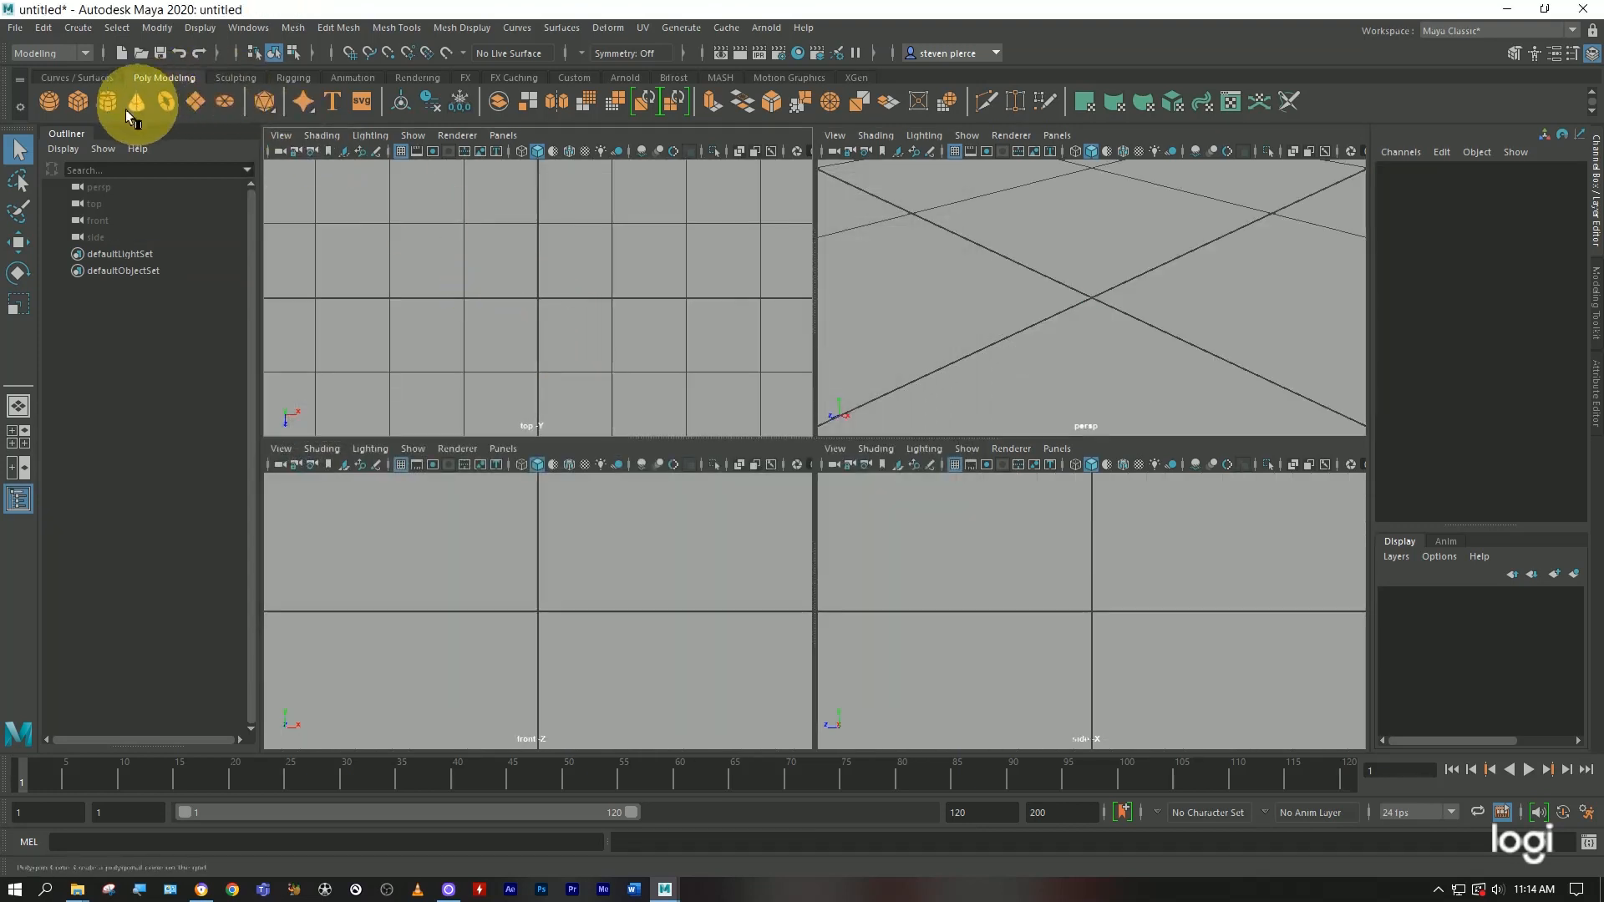
Create a polygon cube and frame it in all four views
click(80, 101)
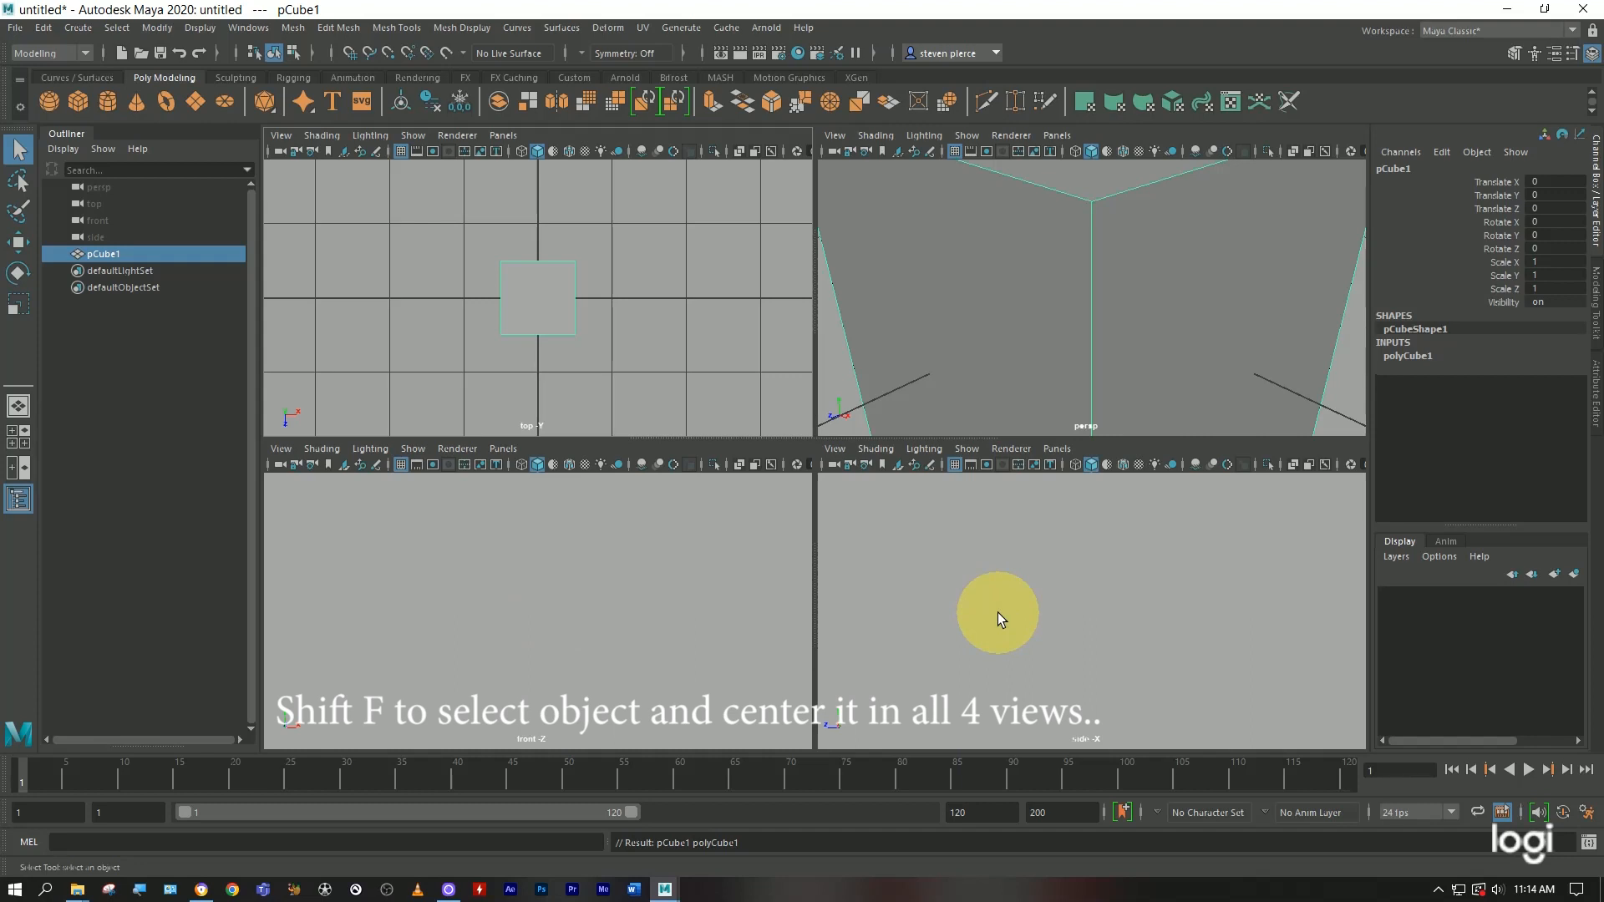
key(shift+f)
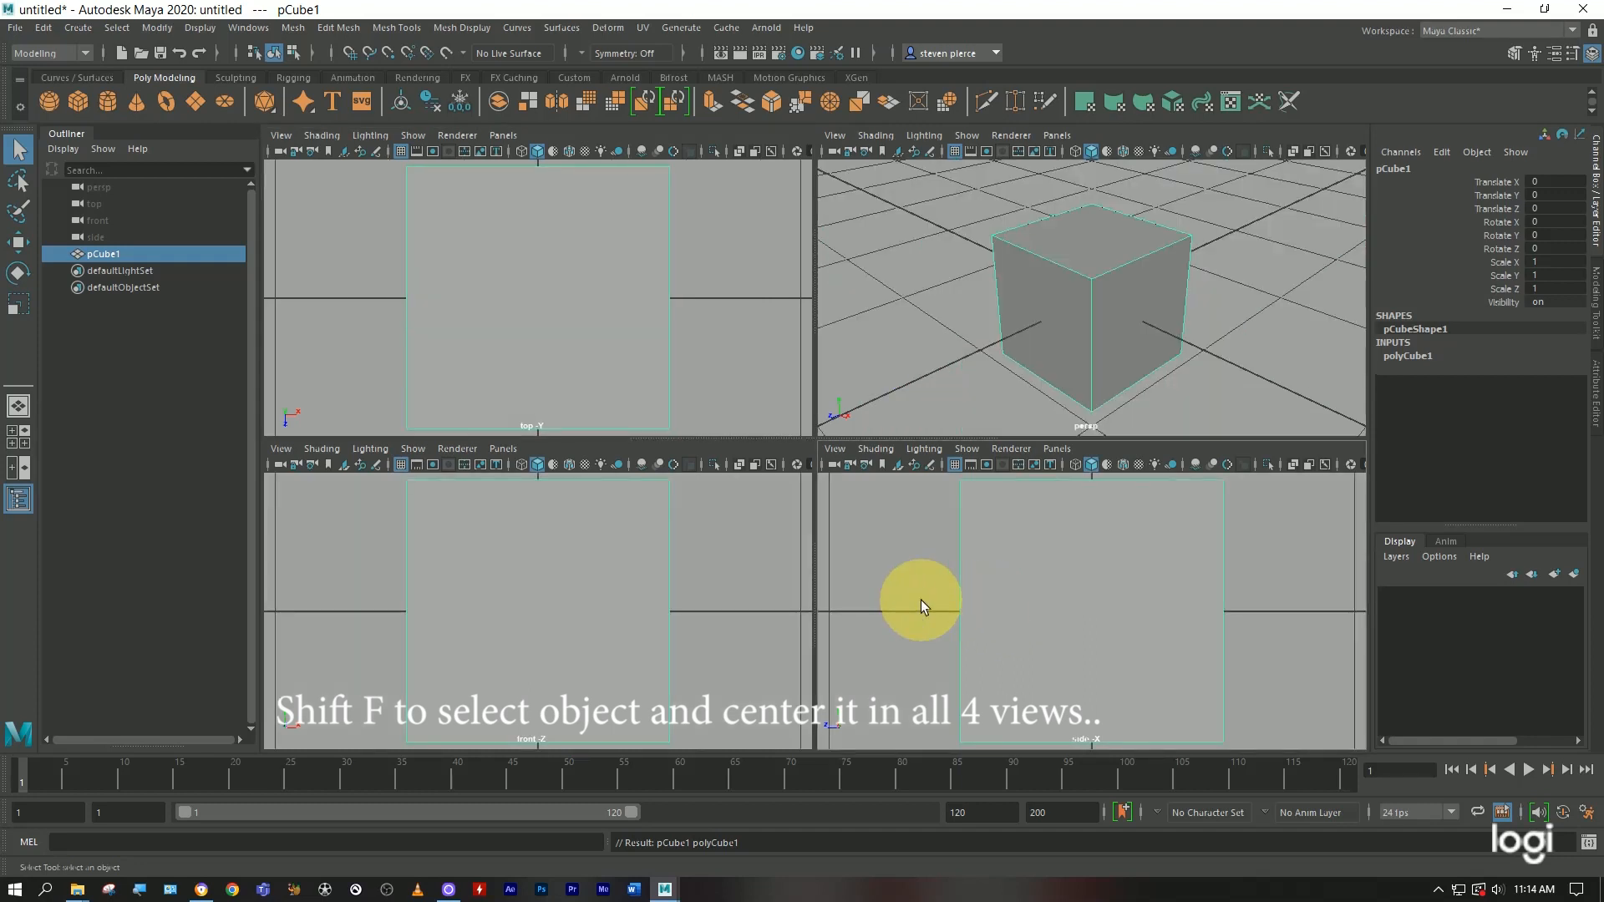
Examine the cube's Attribute Editor and Channel Box, the Modeling Toolkit, the Custom shelf and the Modeling menu set, ending on the Poly Modeling shelf
key(ctrl+a)
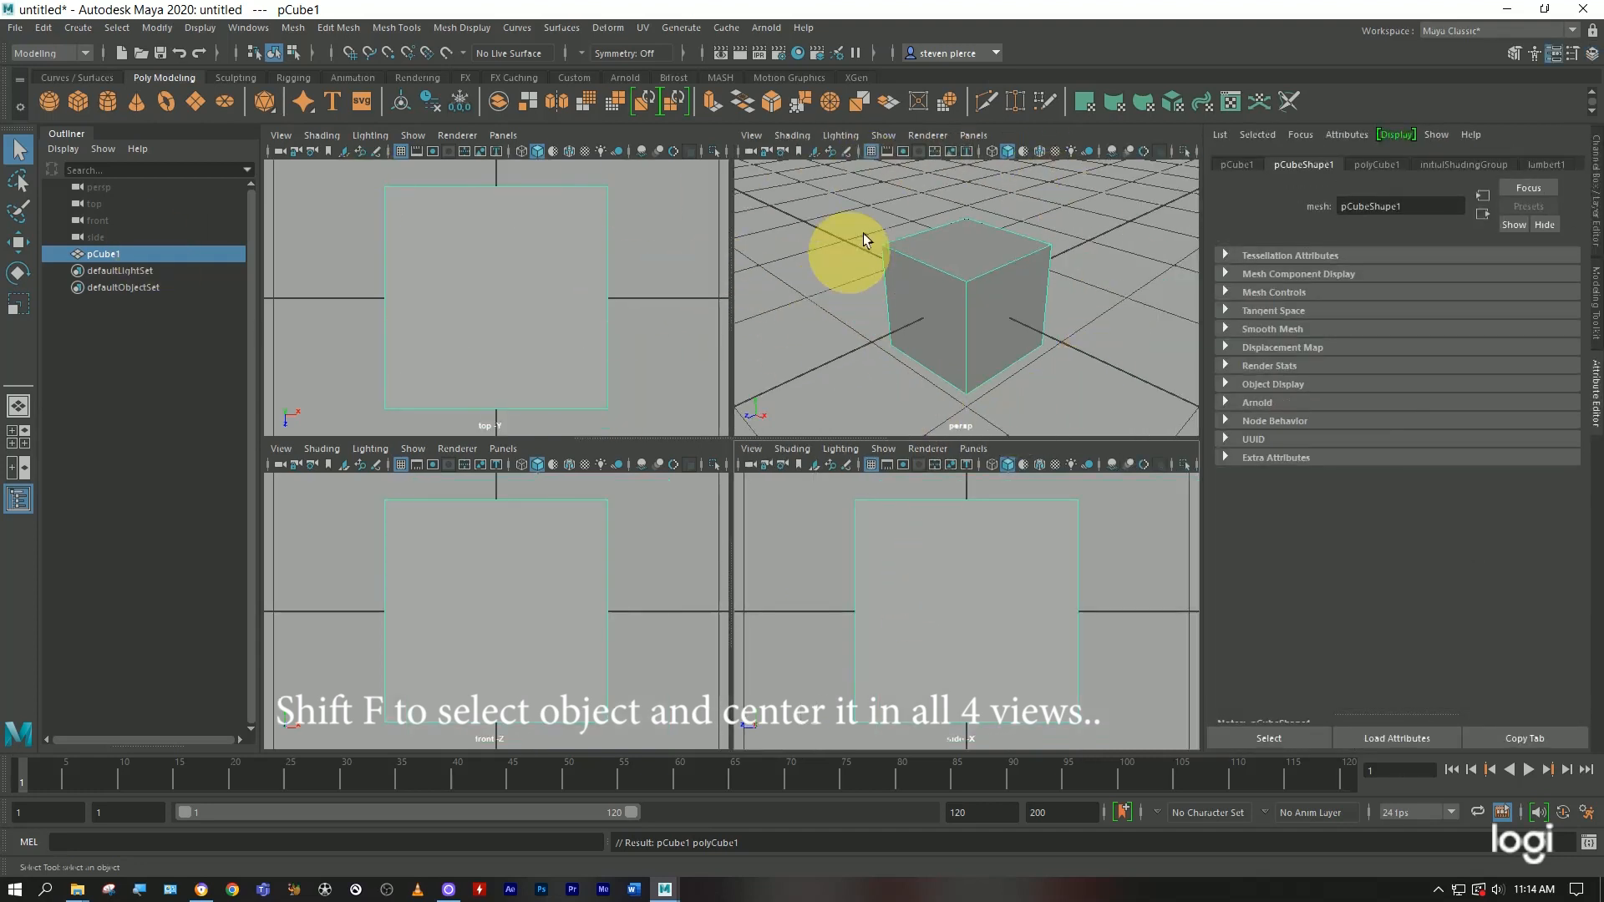
click(1598, 177)
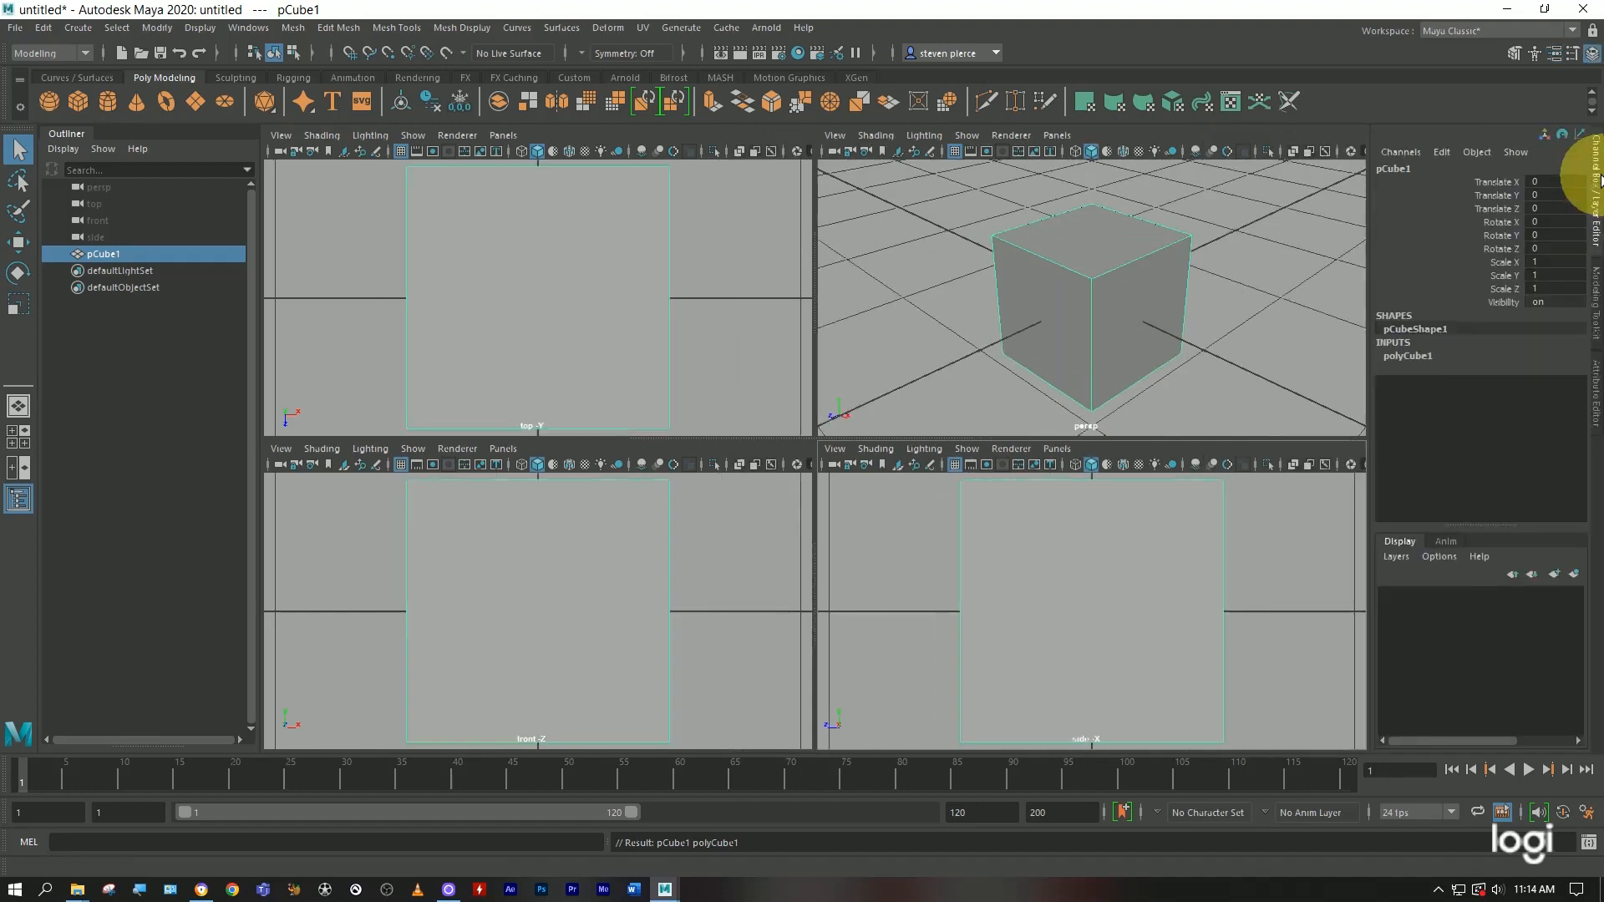
click(1597, 297)
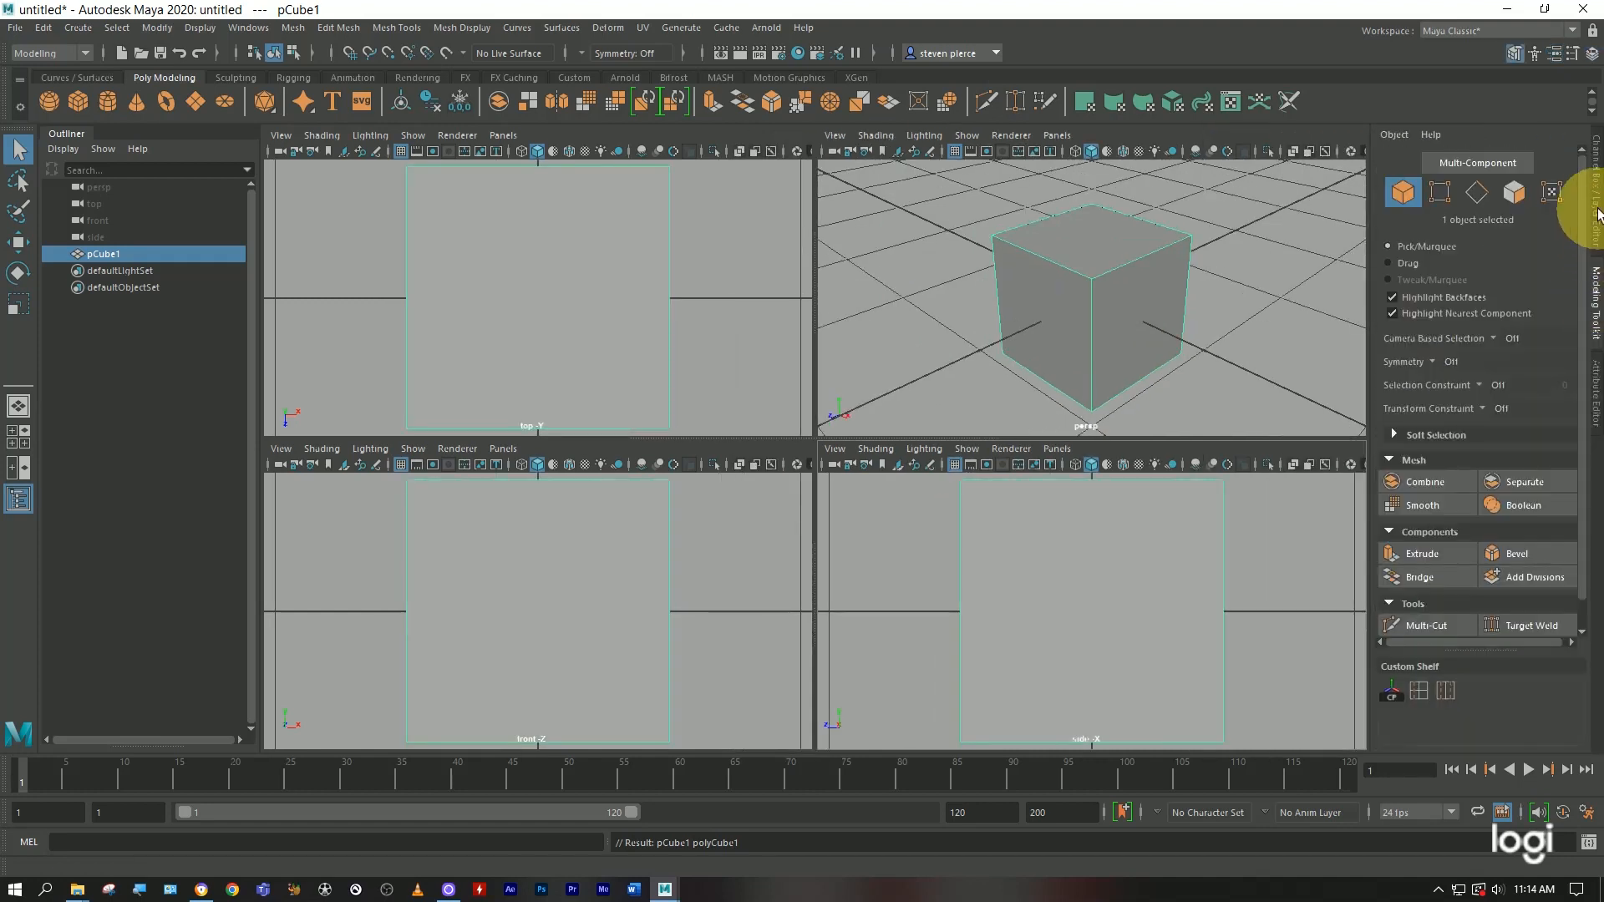
click(1597, 179)
click(574, 77)
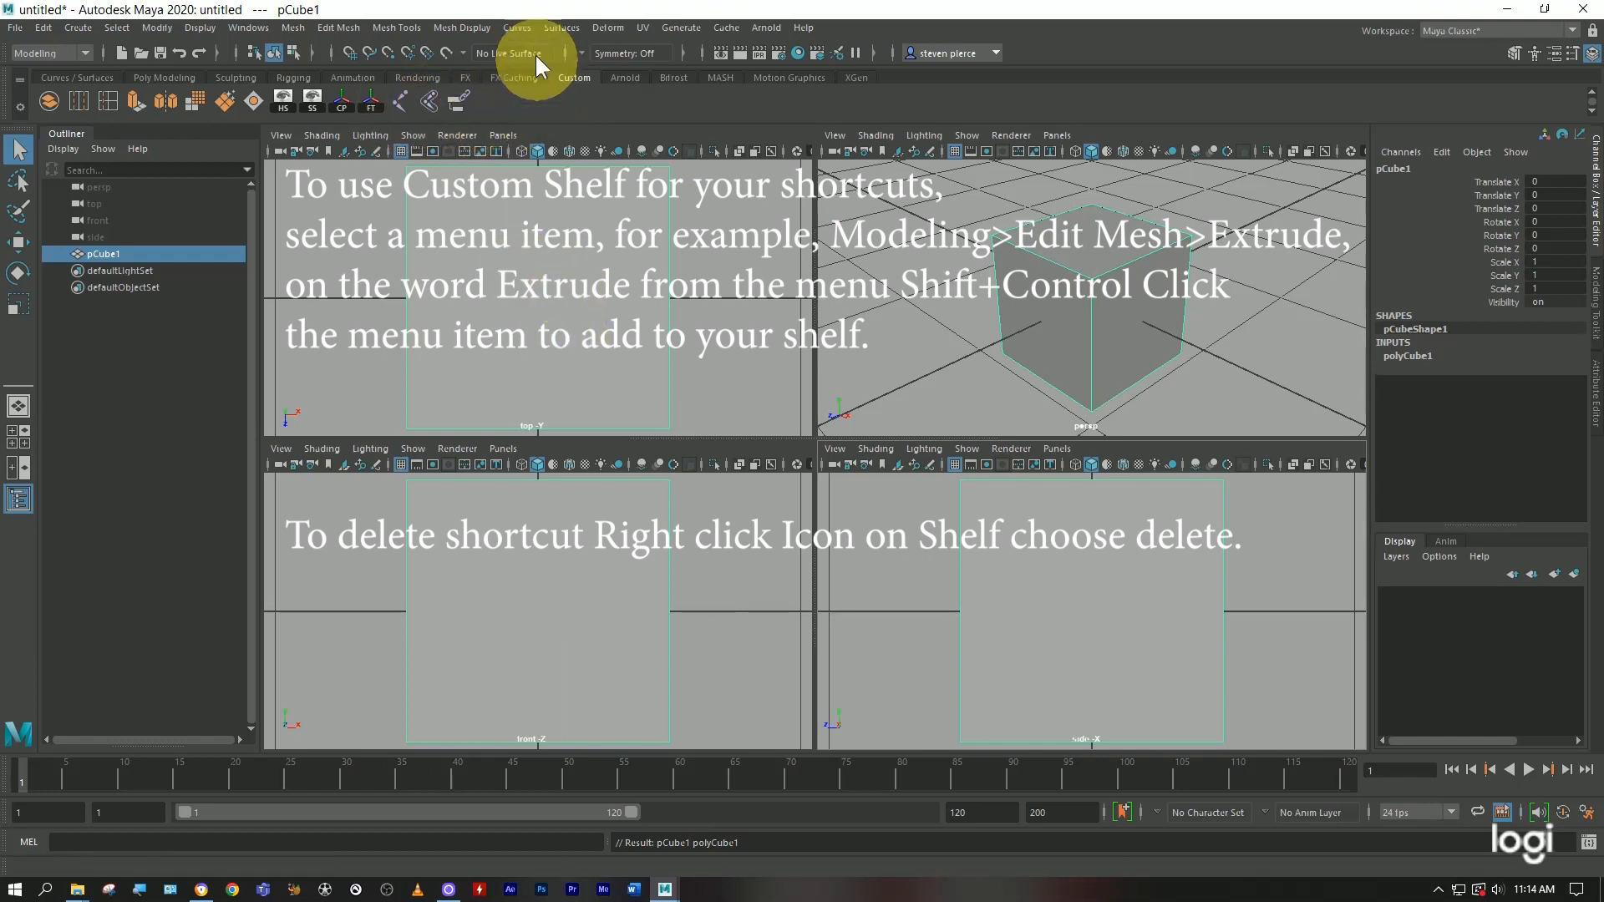
click(85, 53)
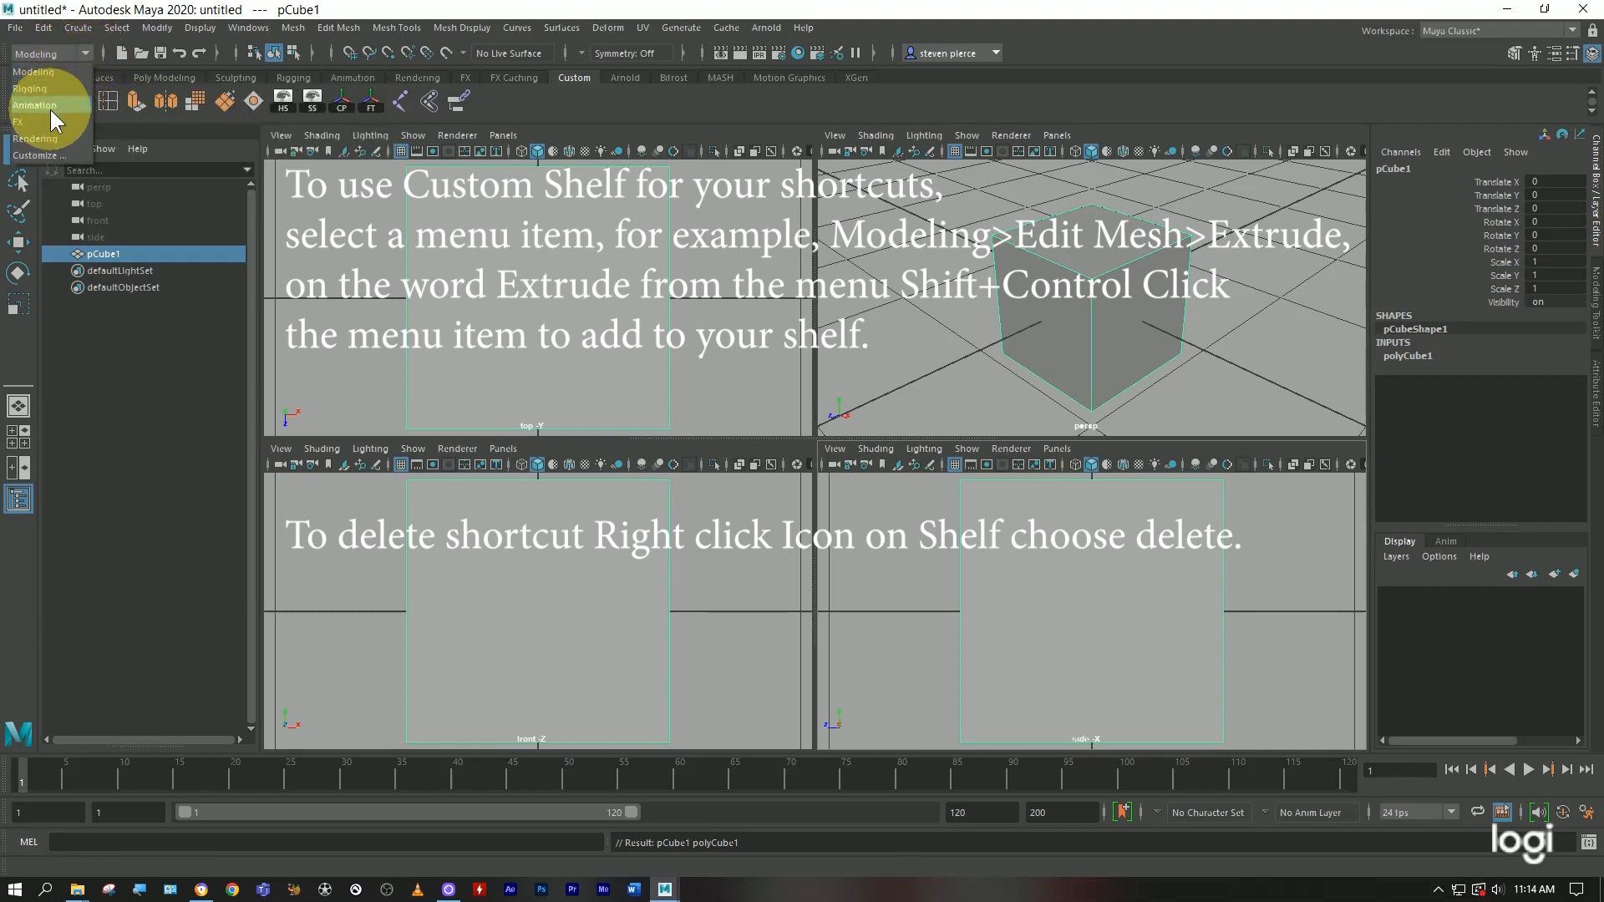
click(62, 72)
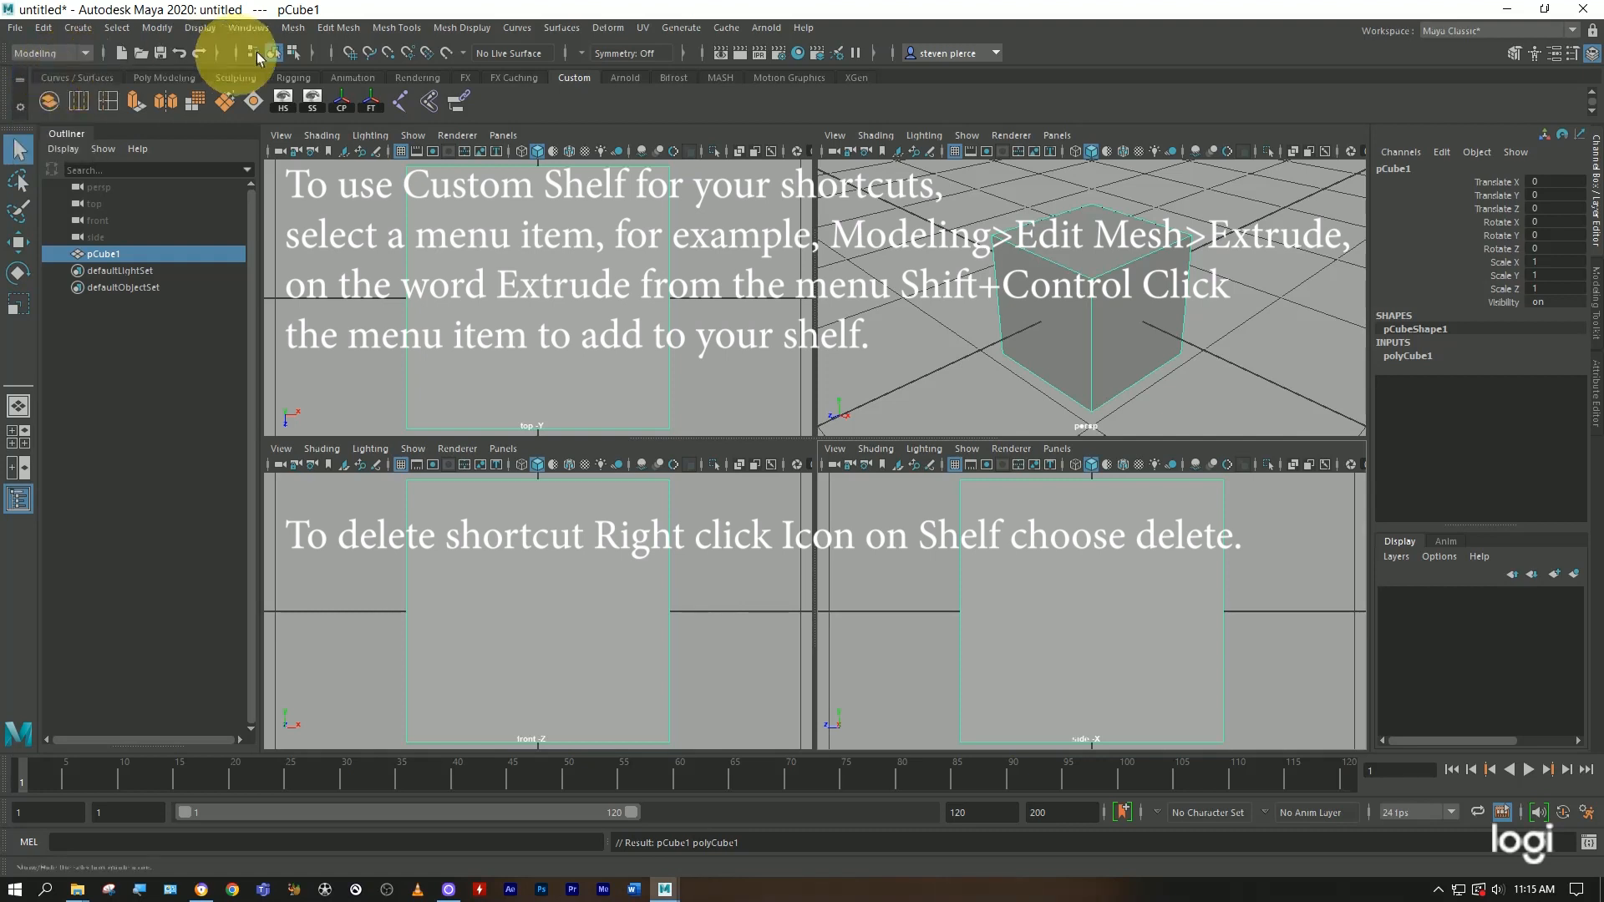
click(168, 77)
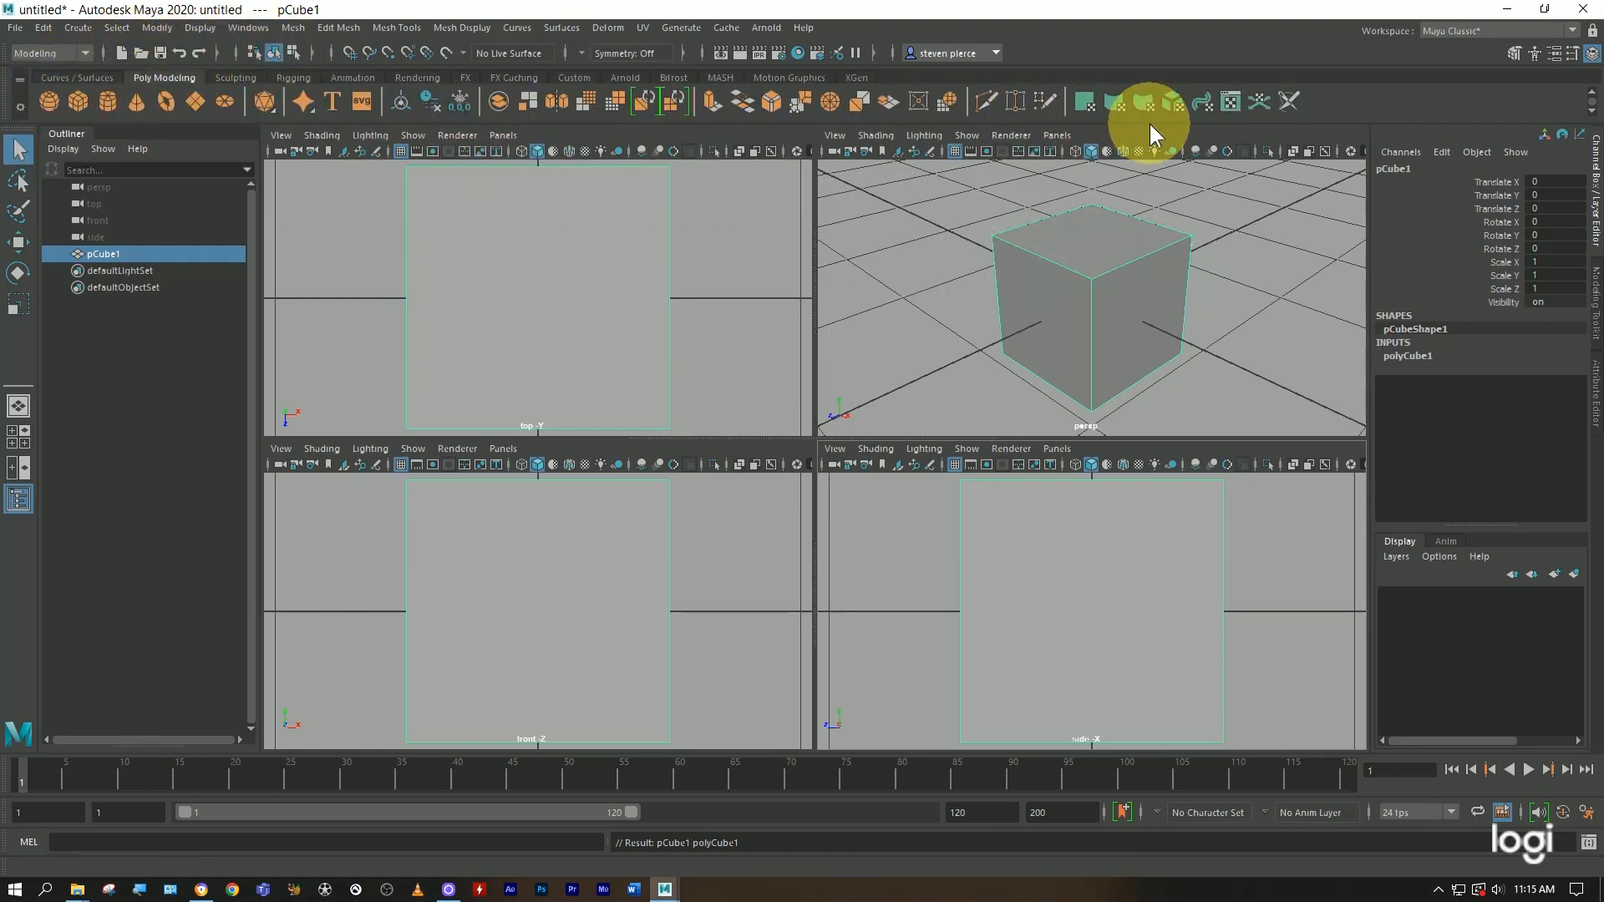
Turn on grid snapping and move the cube straight up to Translate Y 1 with the Move tool
scroll(533, 333, down, 5)
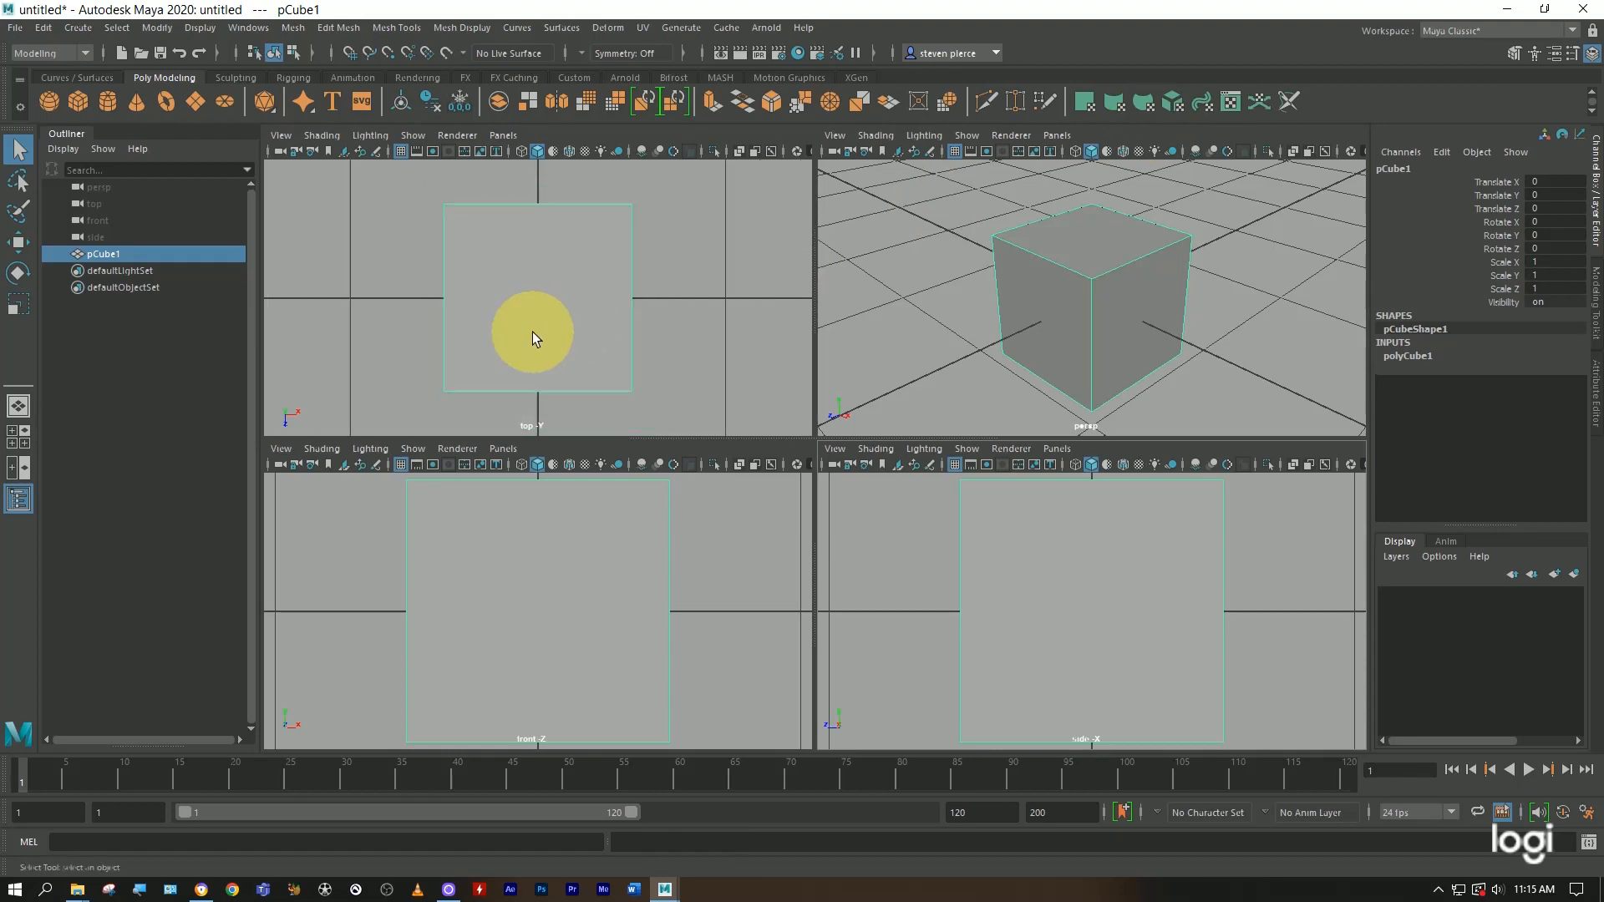
scroll(1104, 312, down, 6)
key(f)
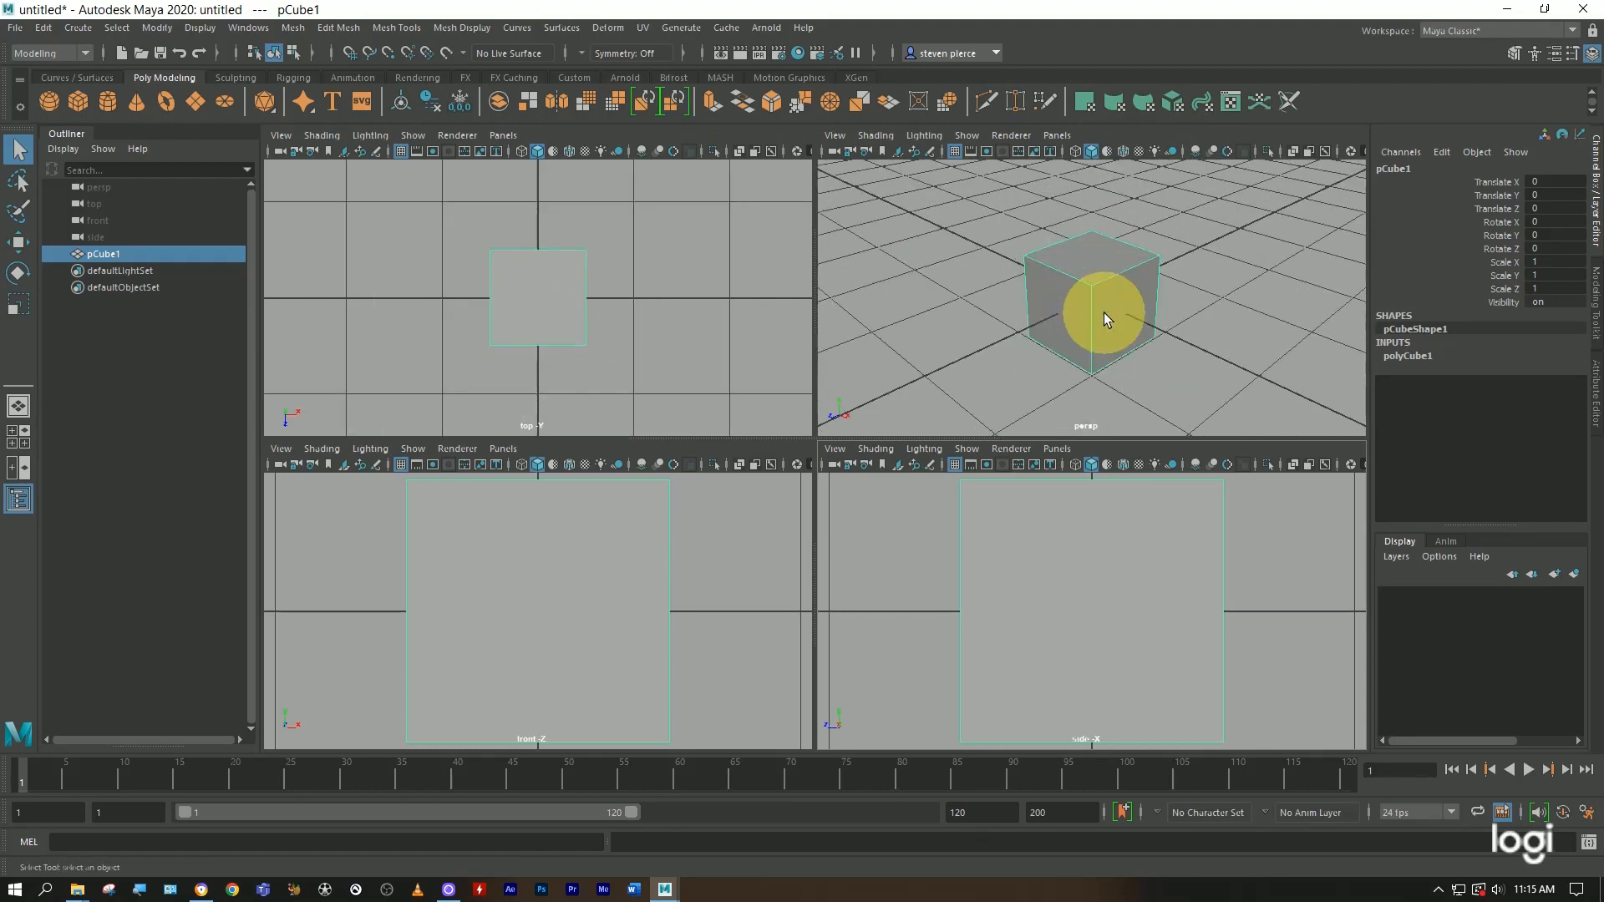
scroll(1105, 314, down, 3)
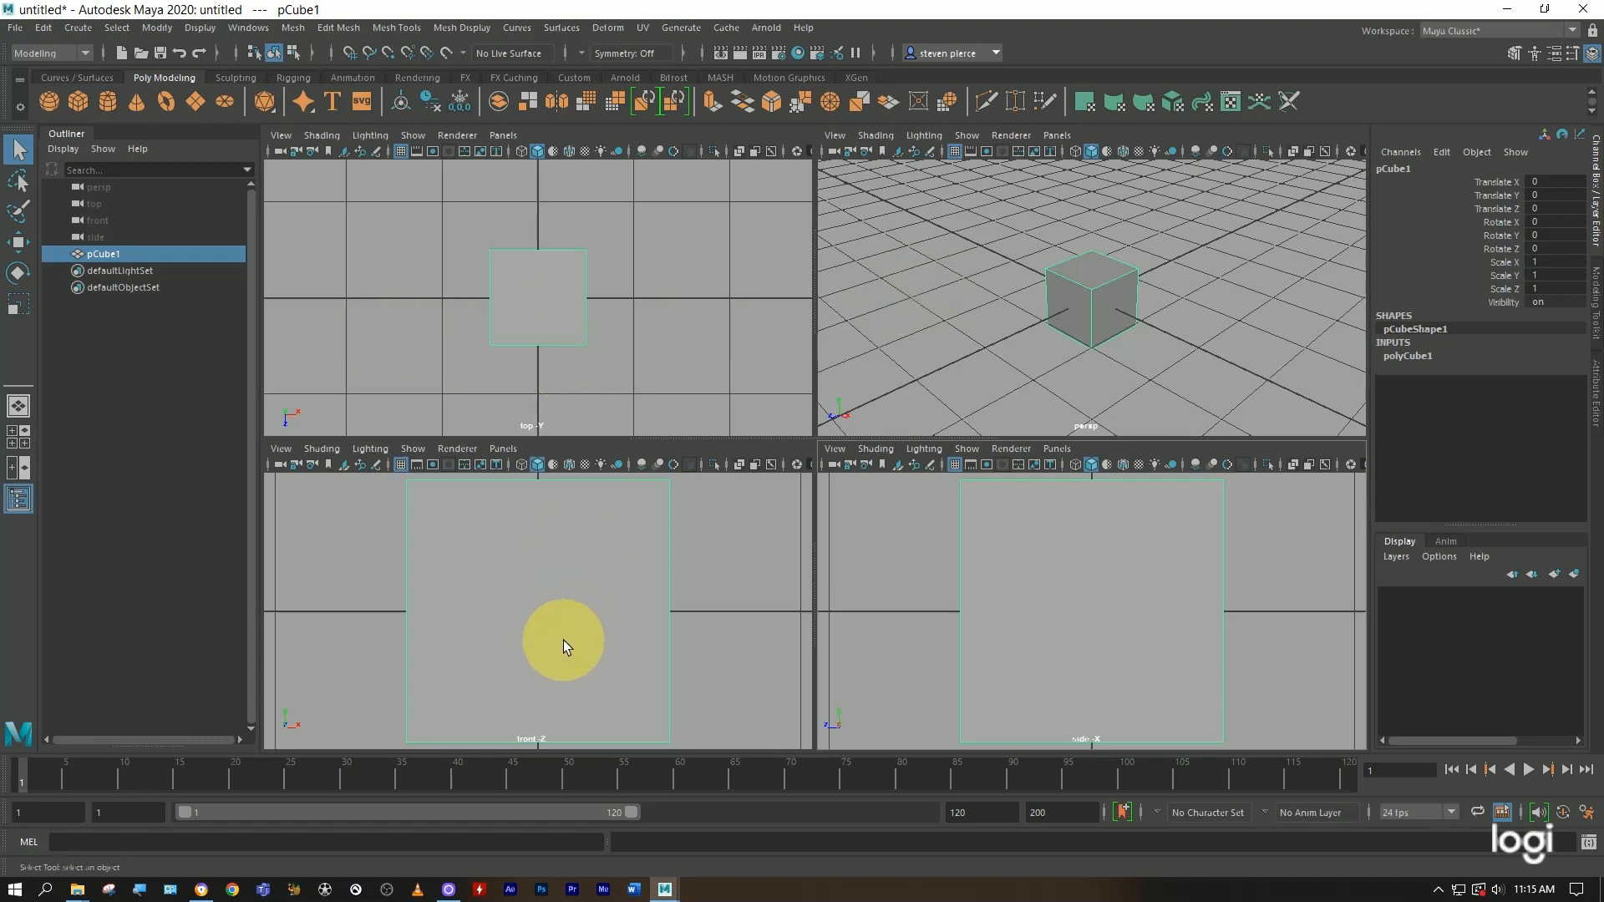
scroll(551, 610, down, 5)
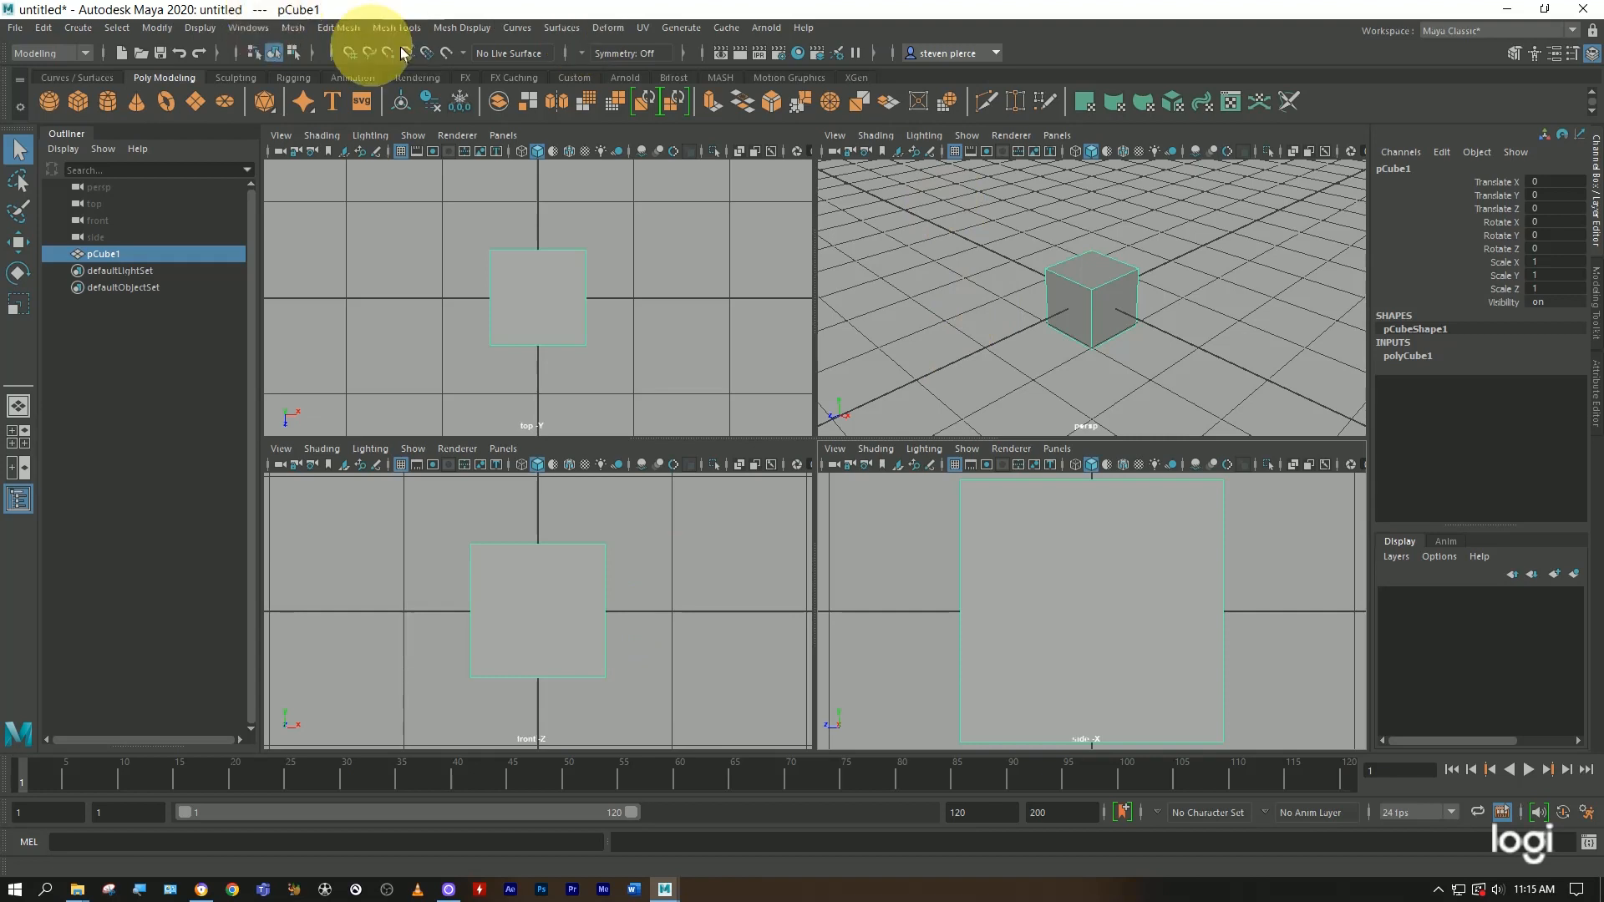
click(349, 53)
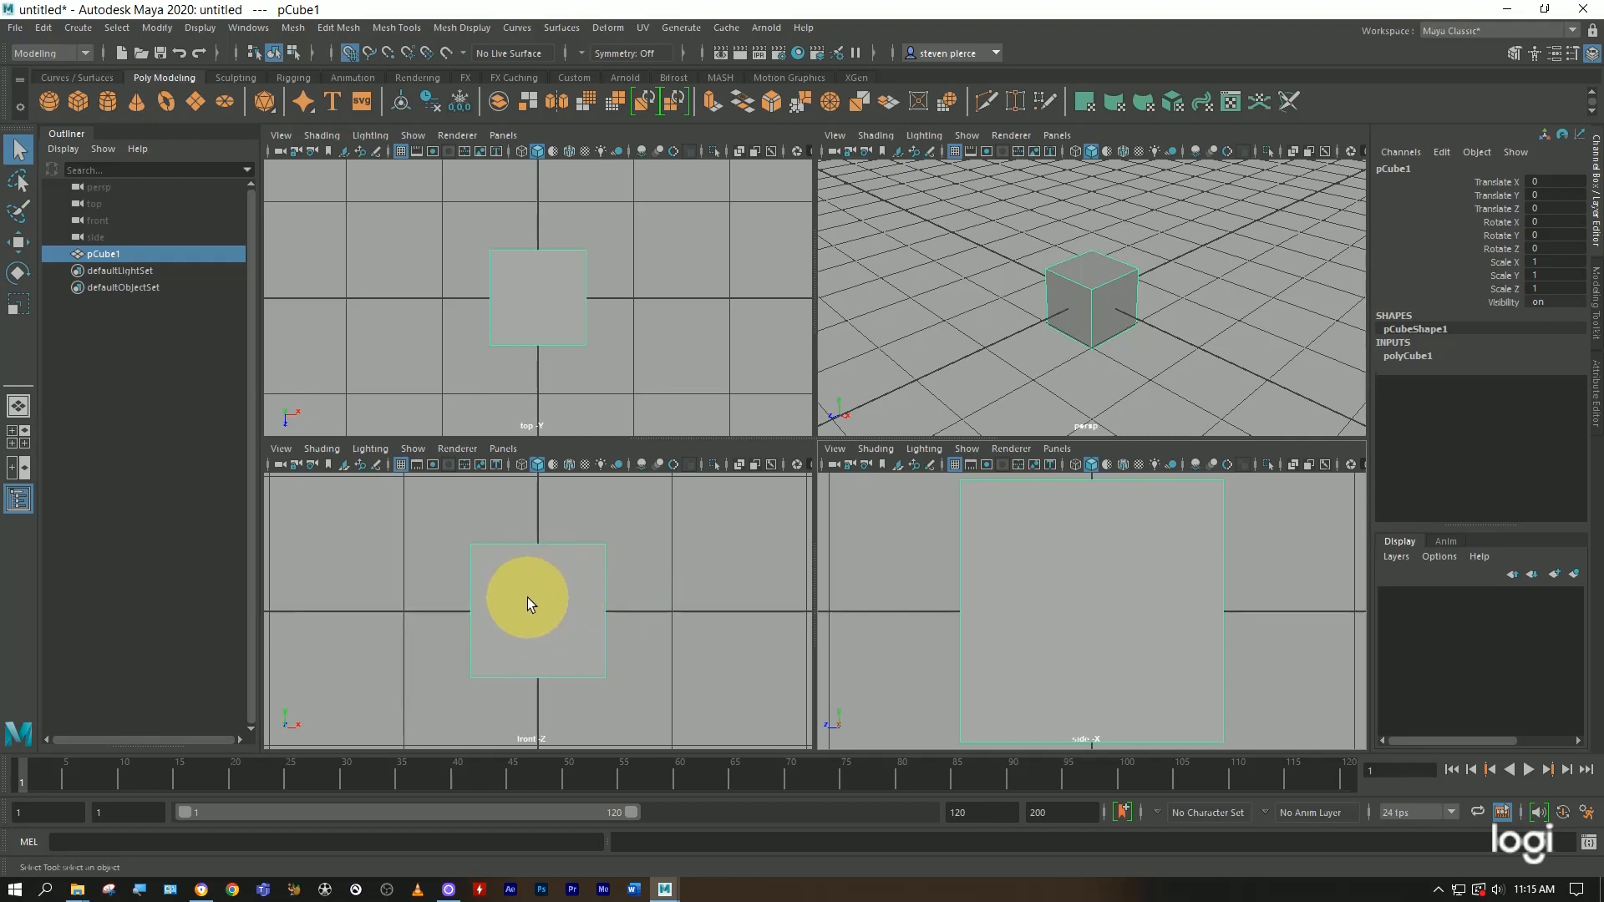
key(w)
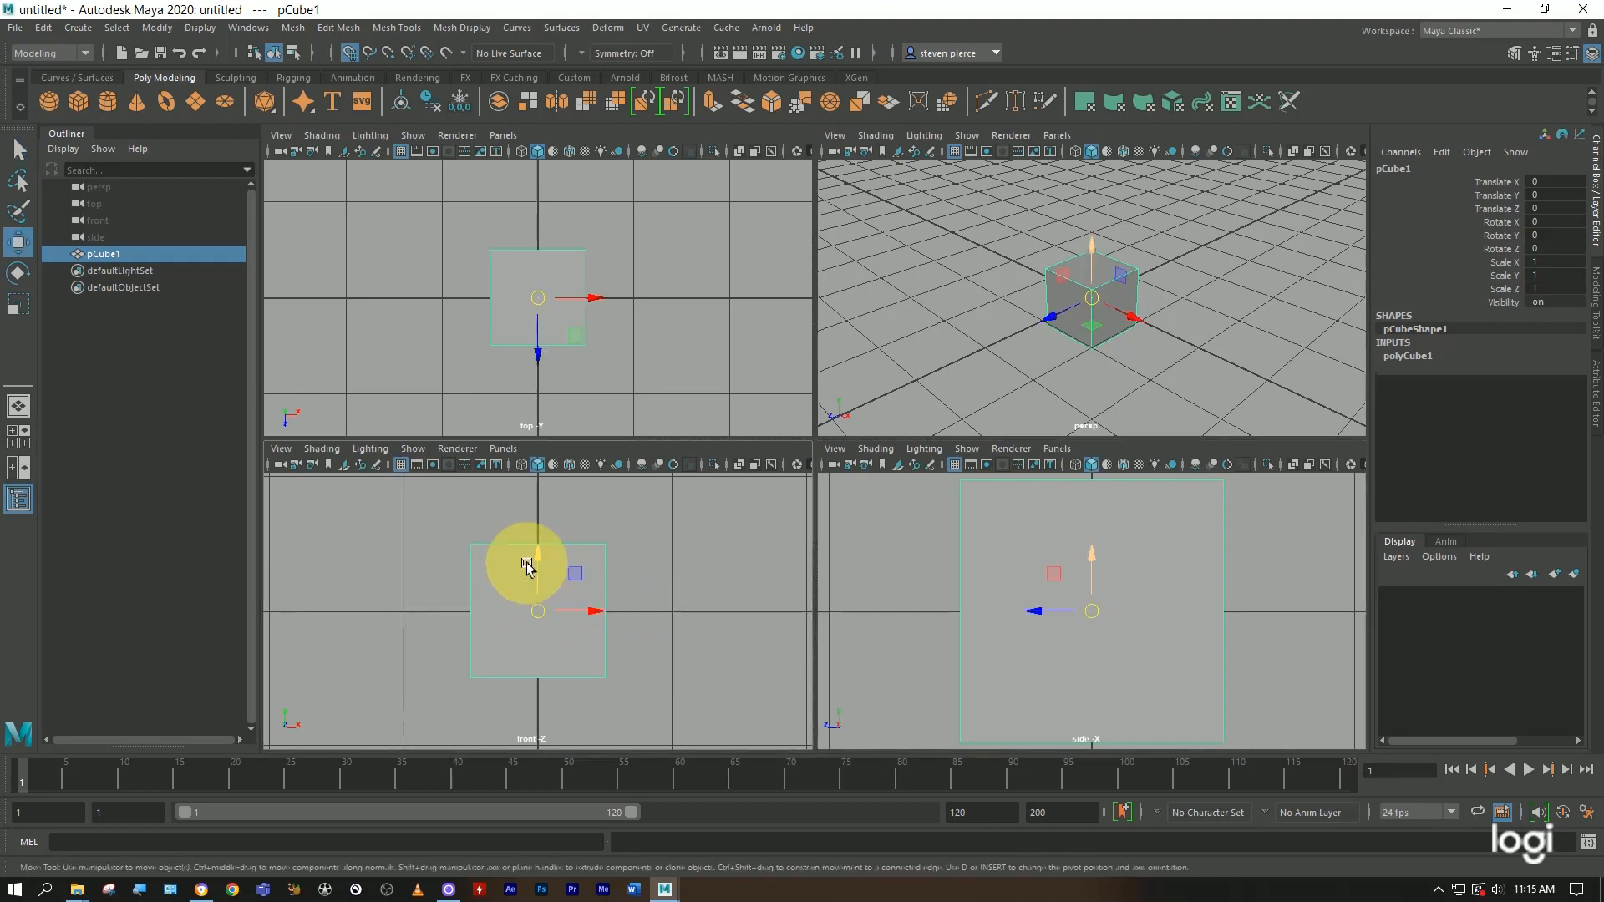
mouse_move(534, 555)
mouse_down()
mouse_move(541, 522)
mouse_move(542, 539)
mouse_up()
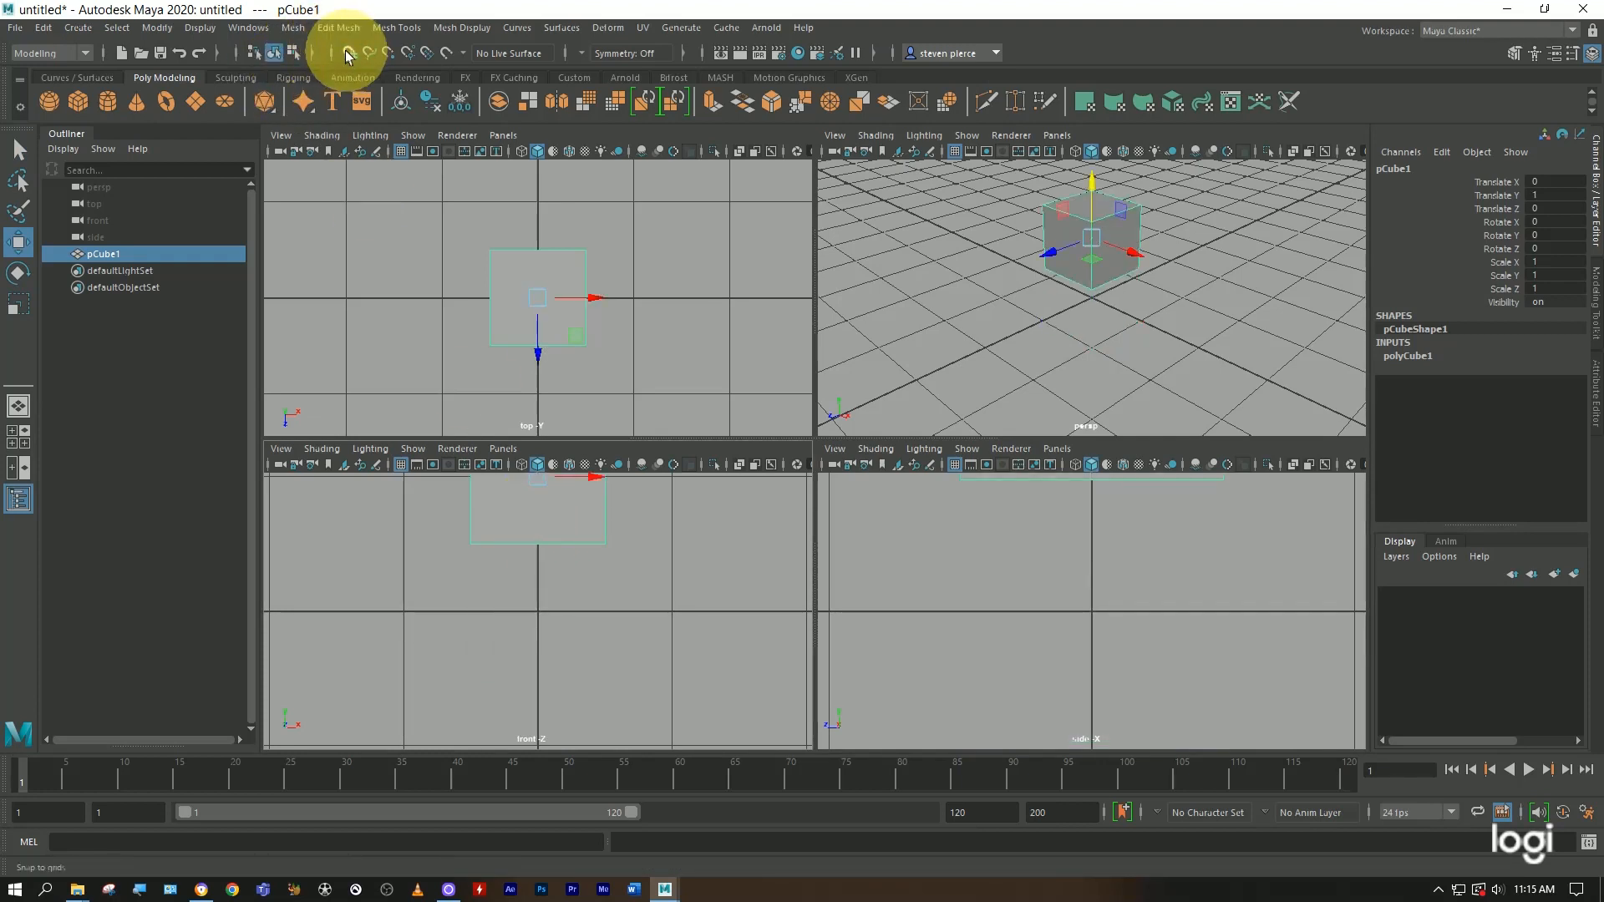
Lower the cube to Translate Y 0.5 so that its base sits on the grid plane
scroll(547, 536, down, 2)
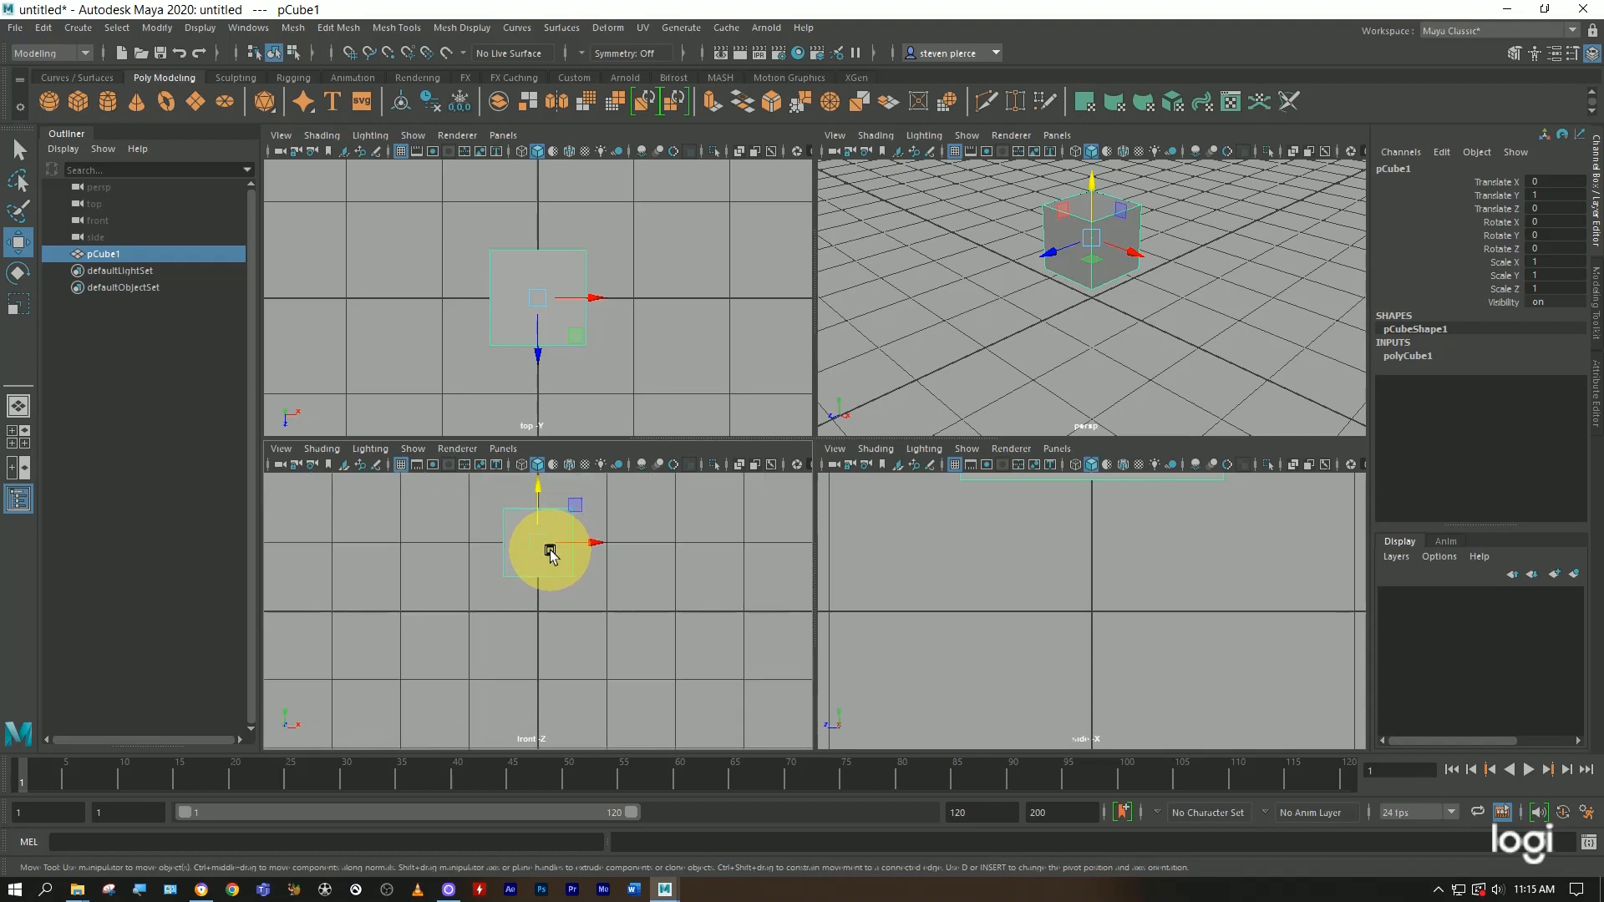
drag(543, 509, 538, 528)
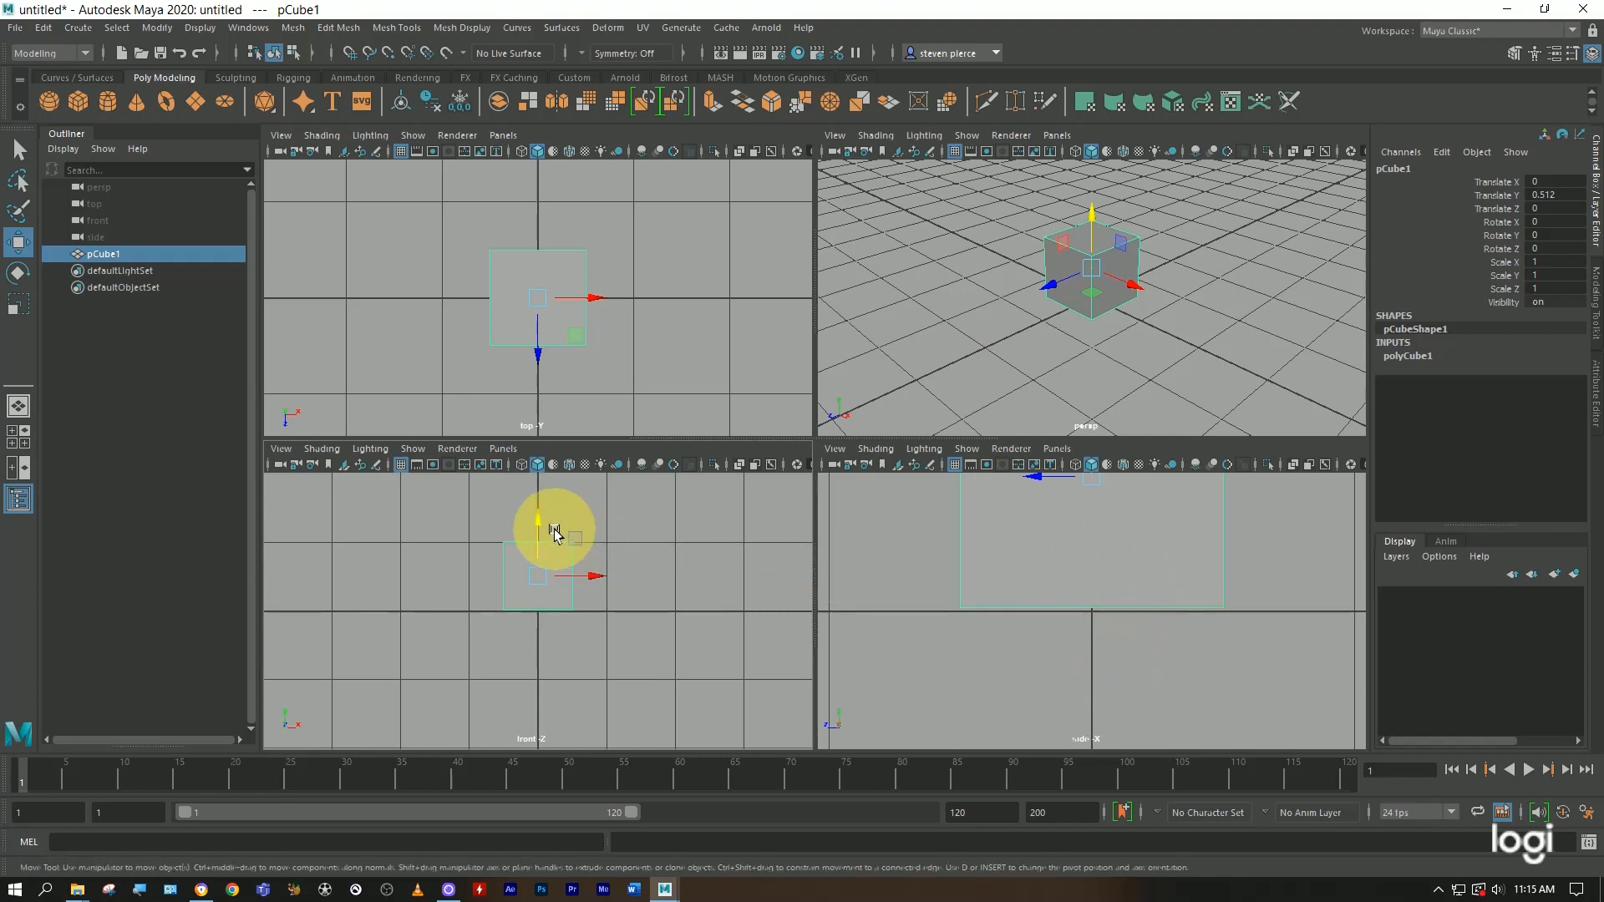
drag(541, 525, 538, 519)
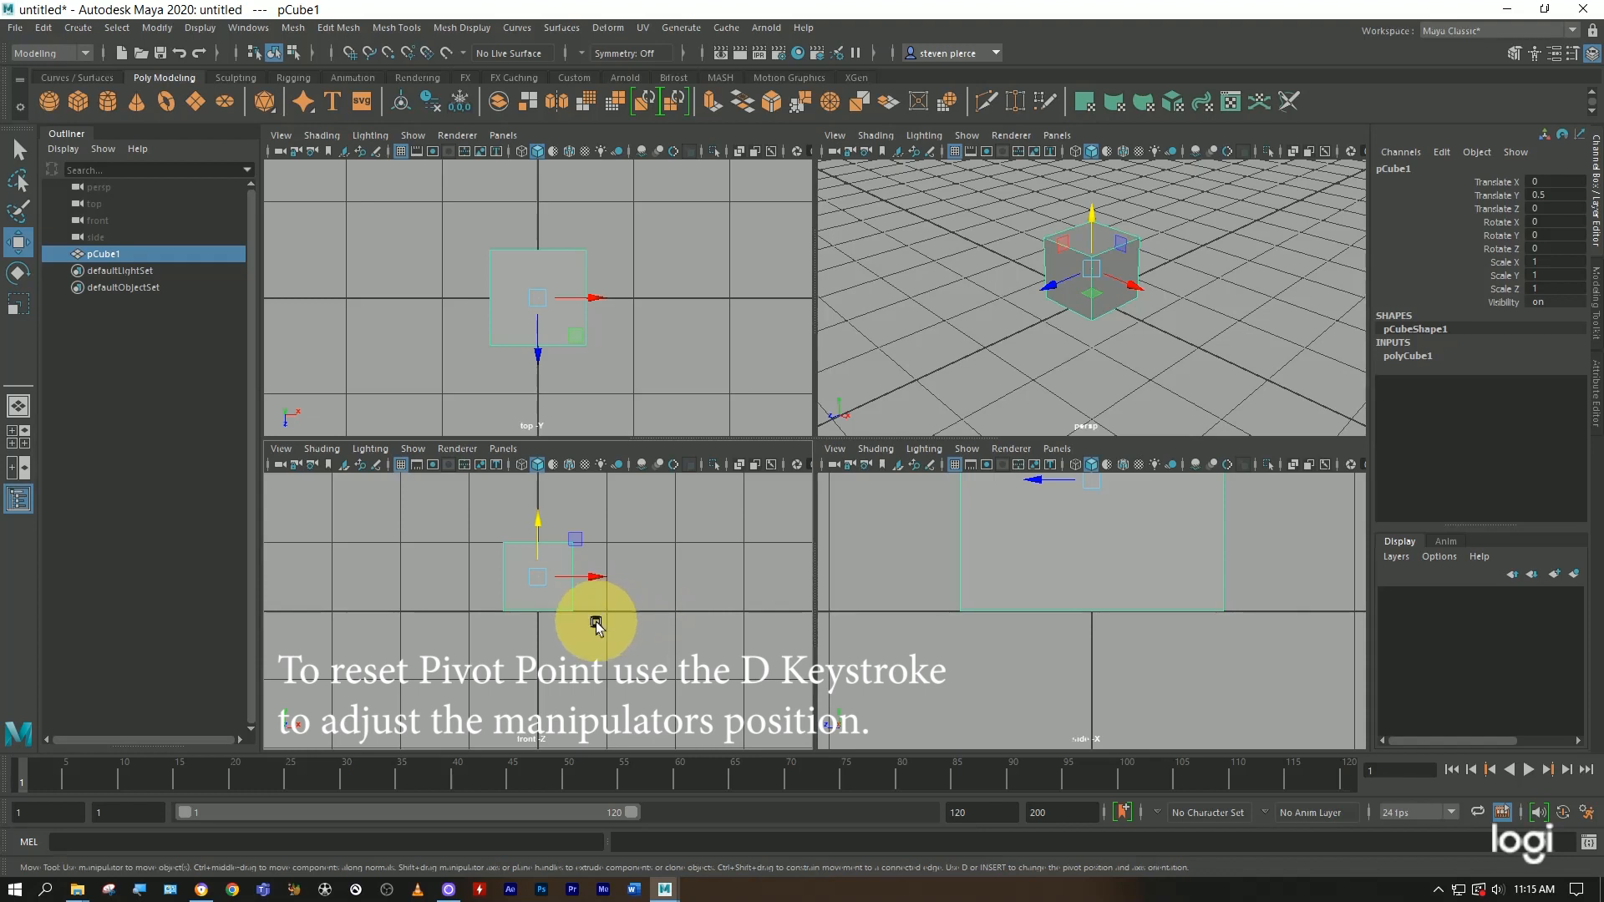
Try to move the cube's pivot down to its base without grid snapping, and undo the pivot move
key(d)
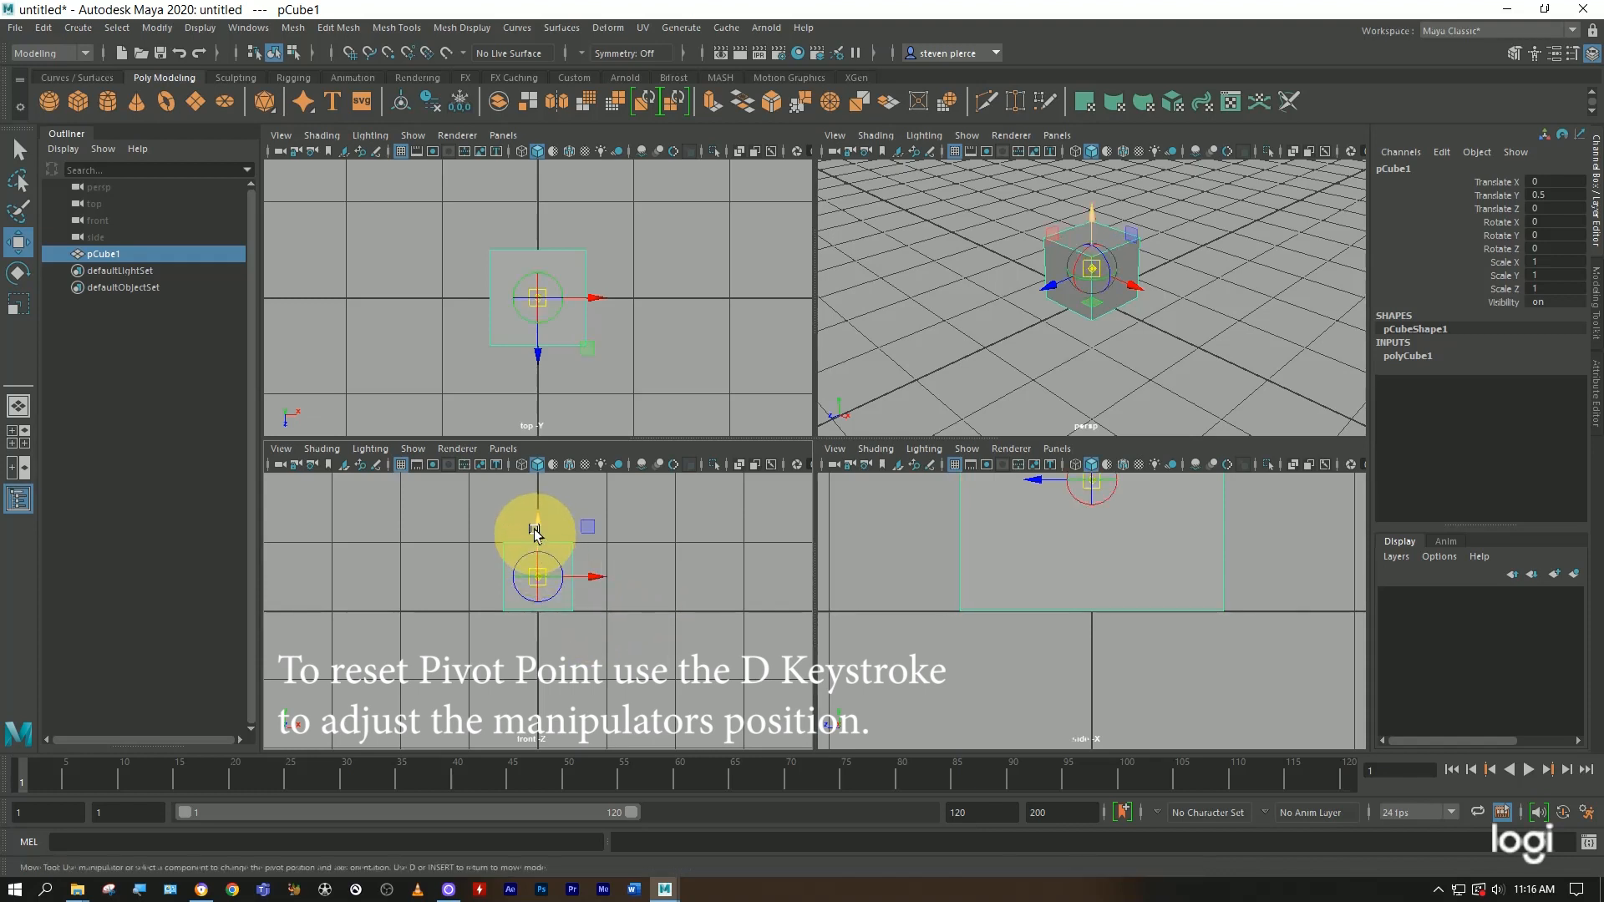
drag(535, 521, 544, 556)
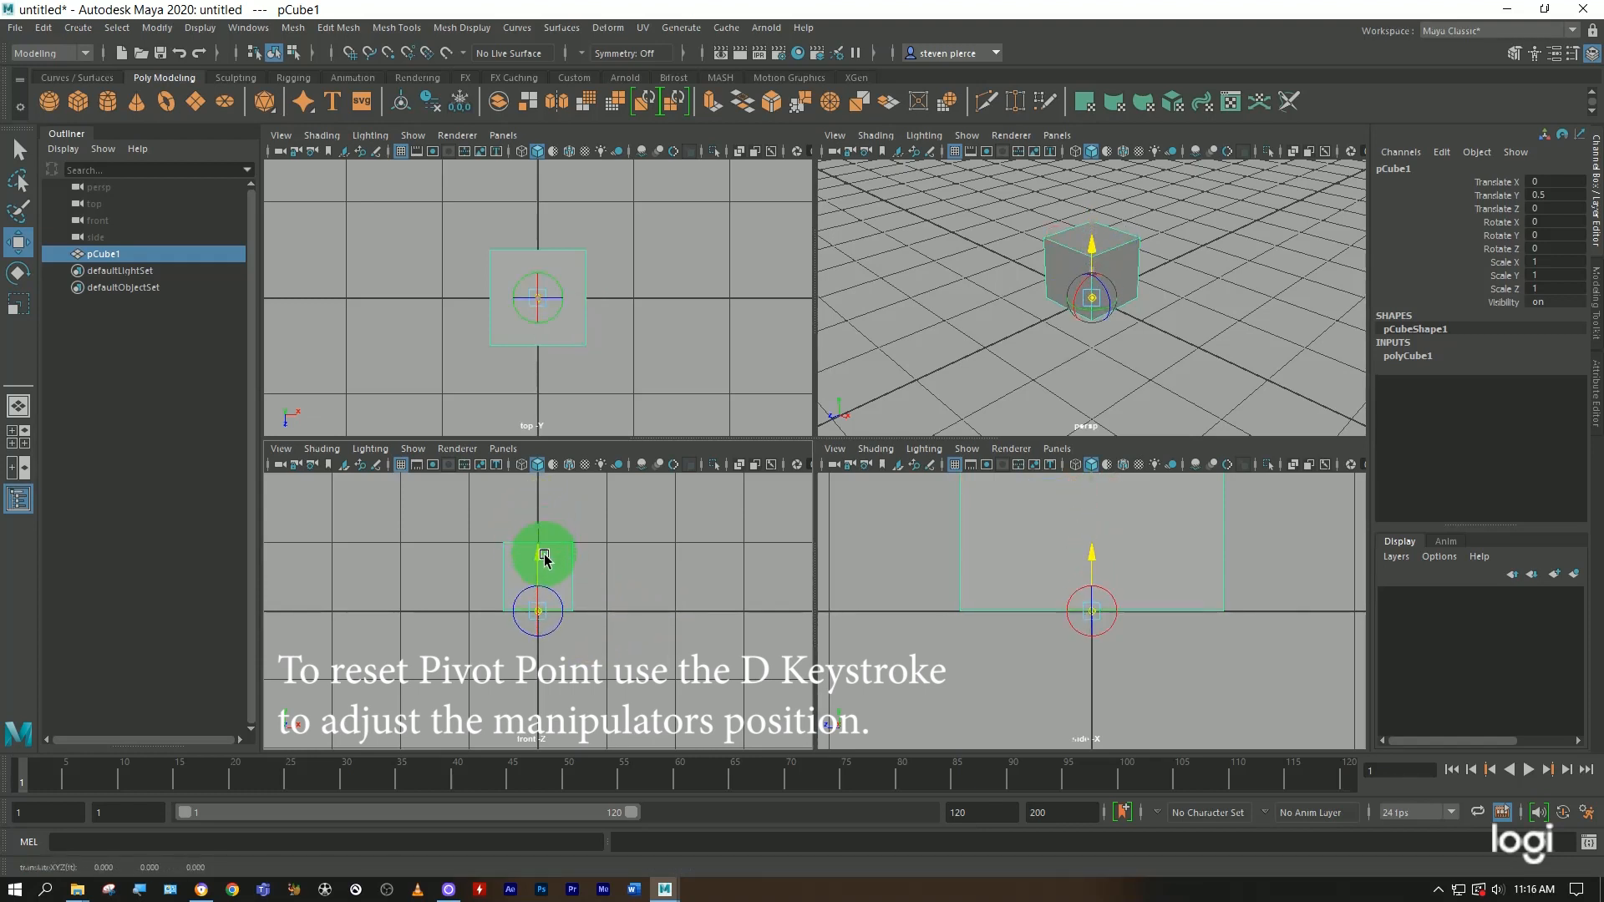
key(d)
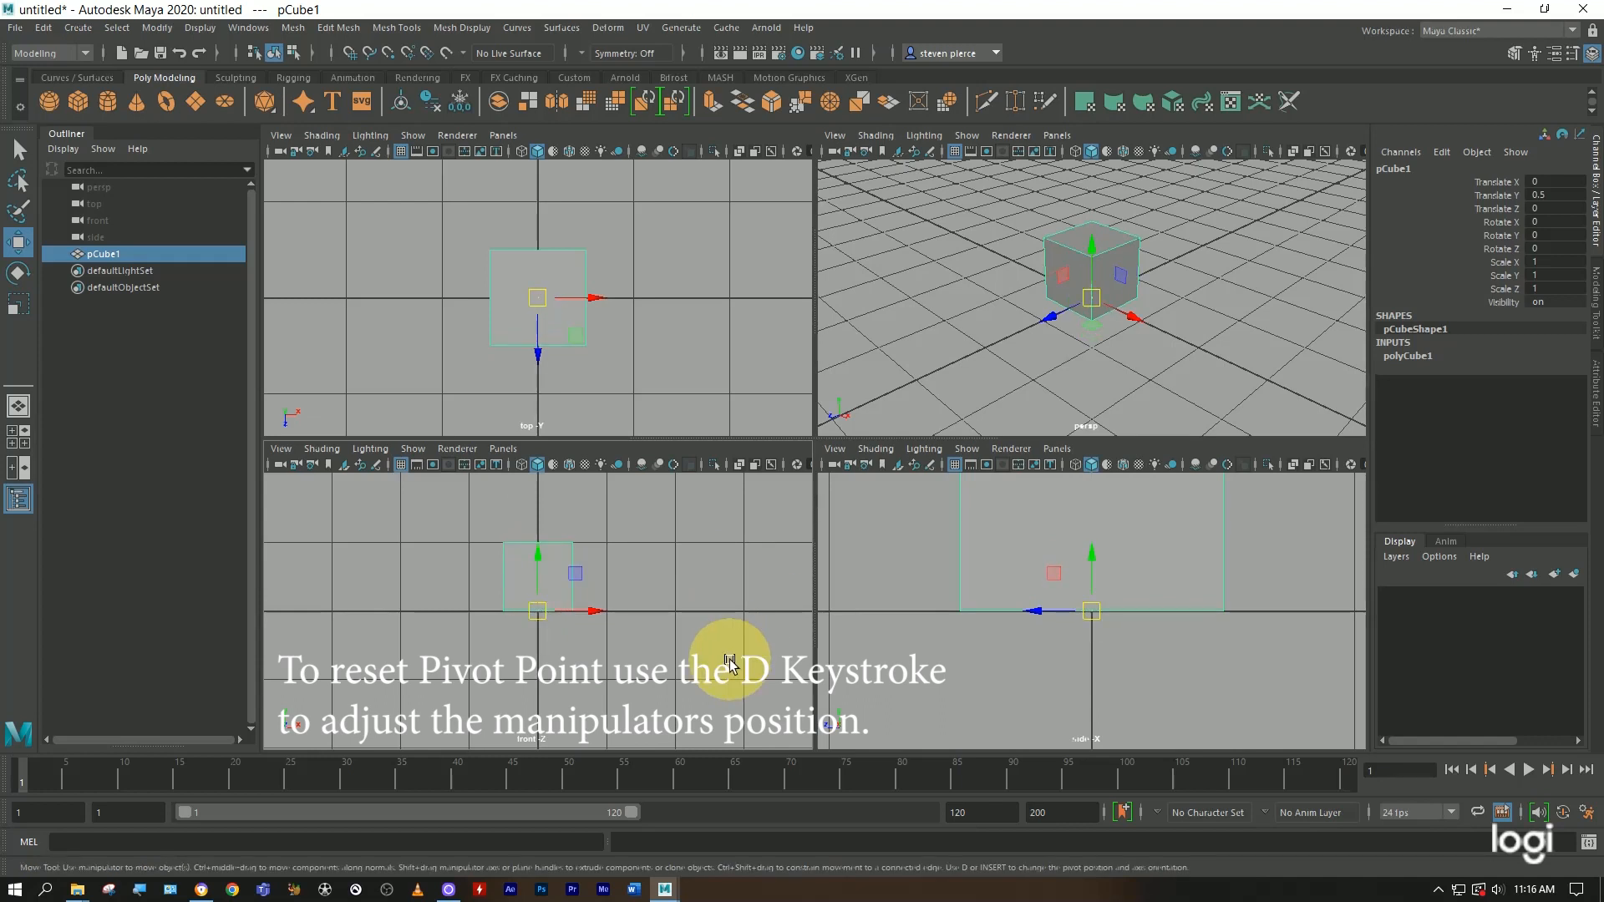
key(ctrl+z)
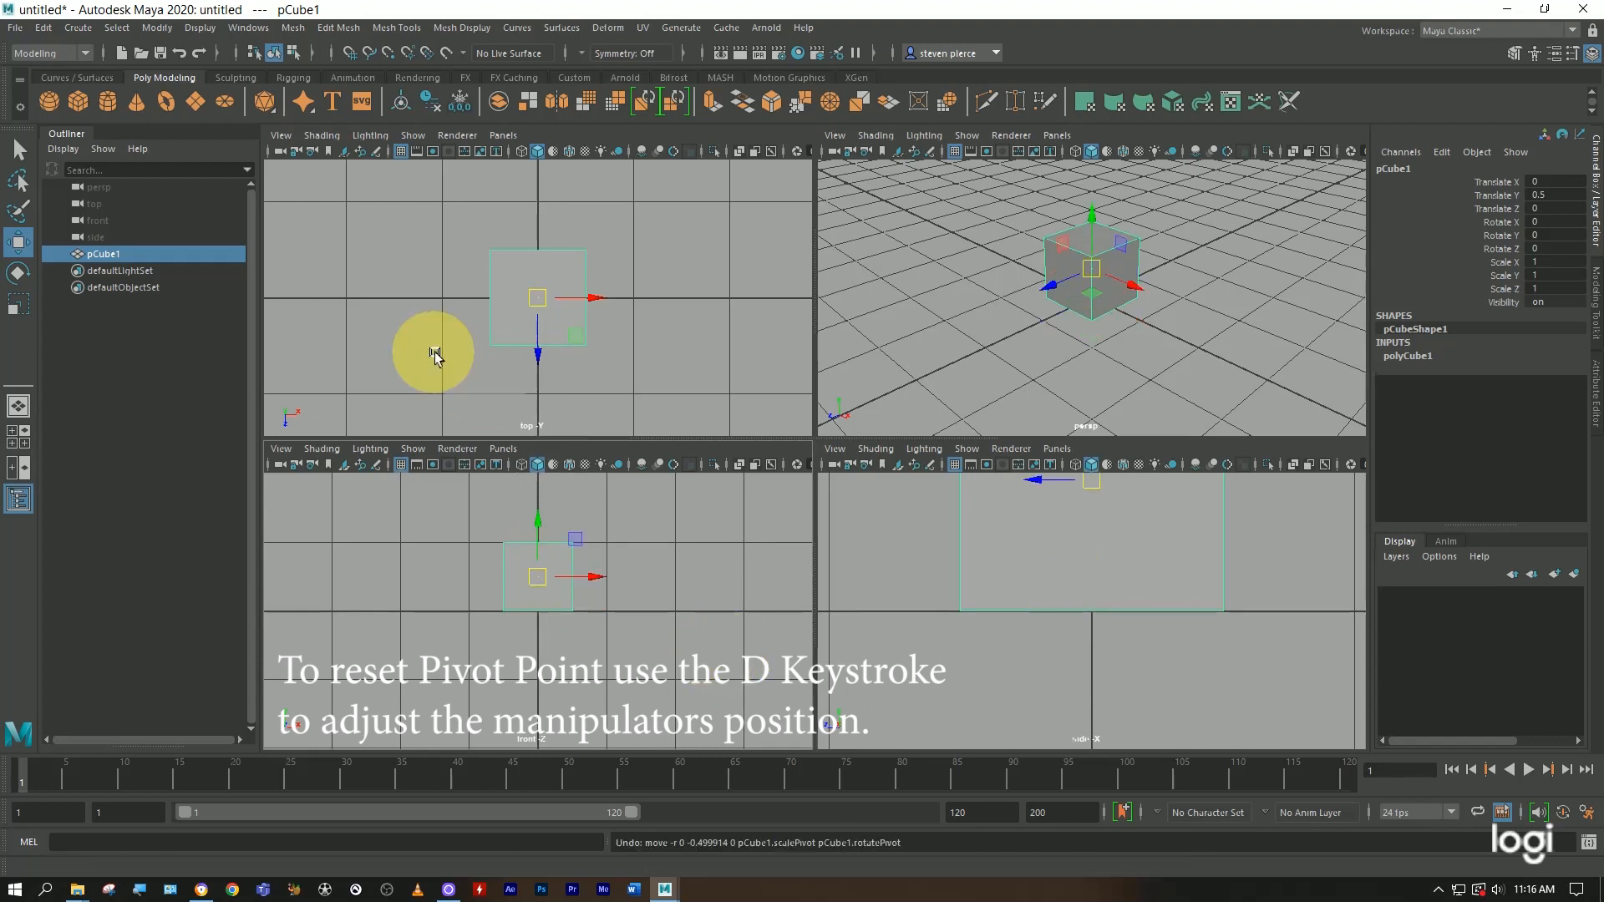
Turn on grid snapping and move the cube's pivot straight down to the grid origin at the centre of its base
click(349, 53)
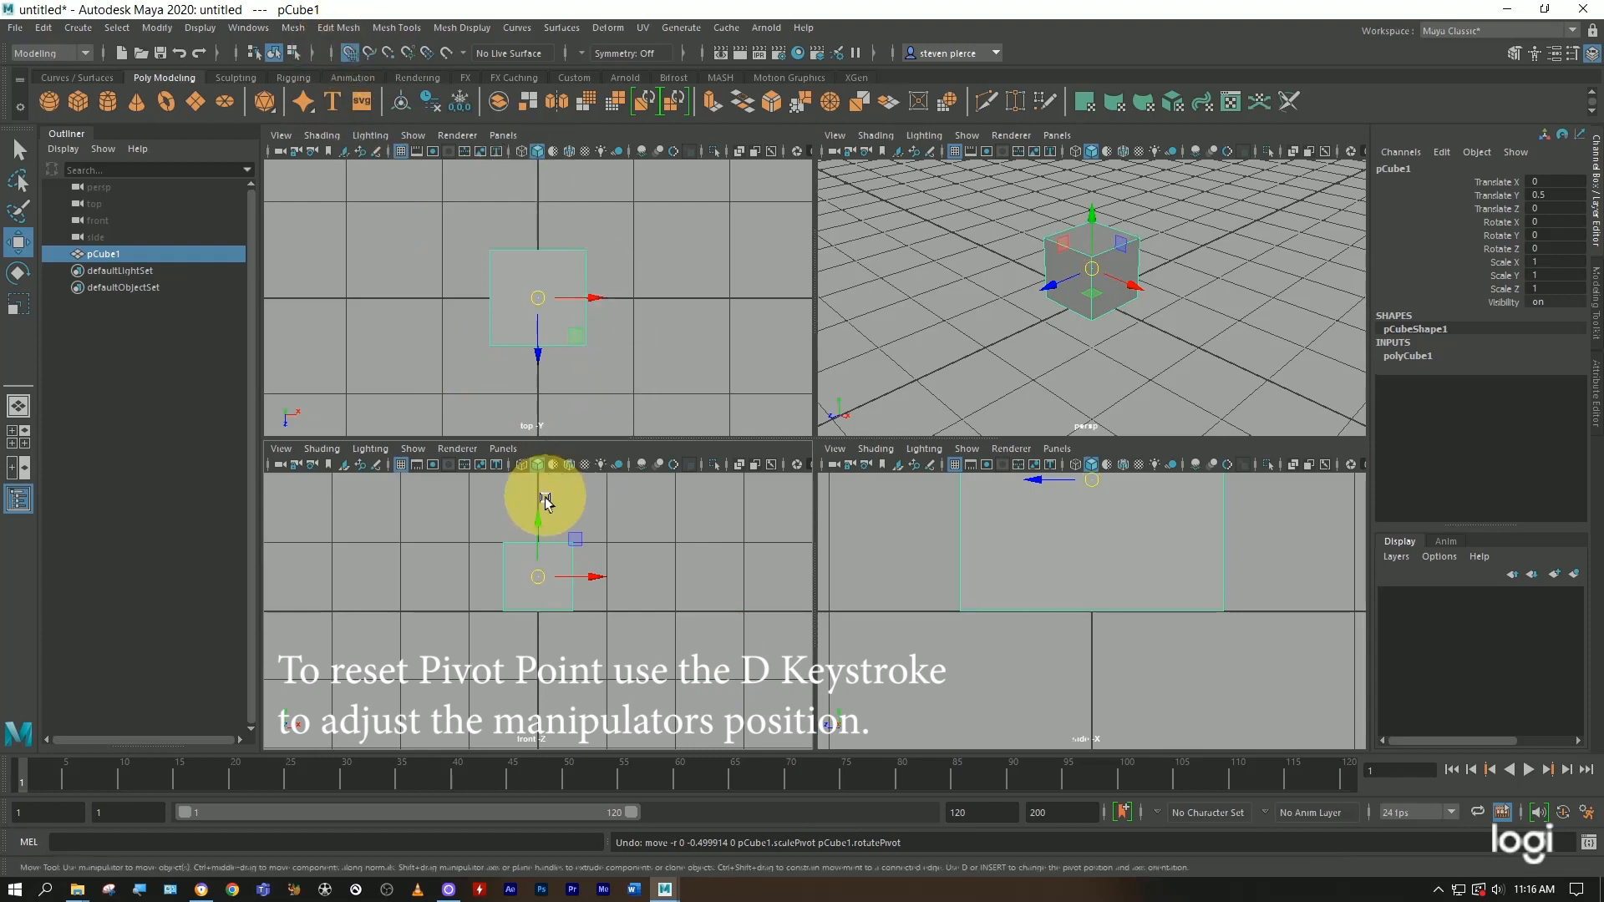
key(d)
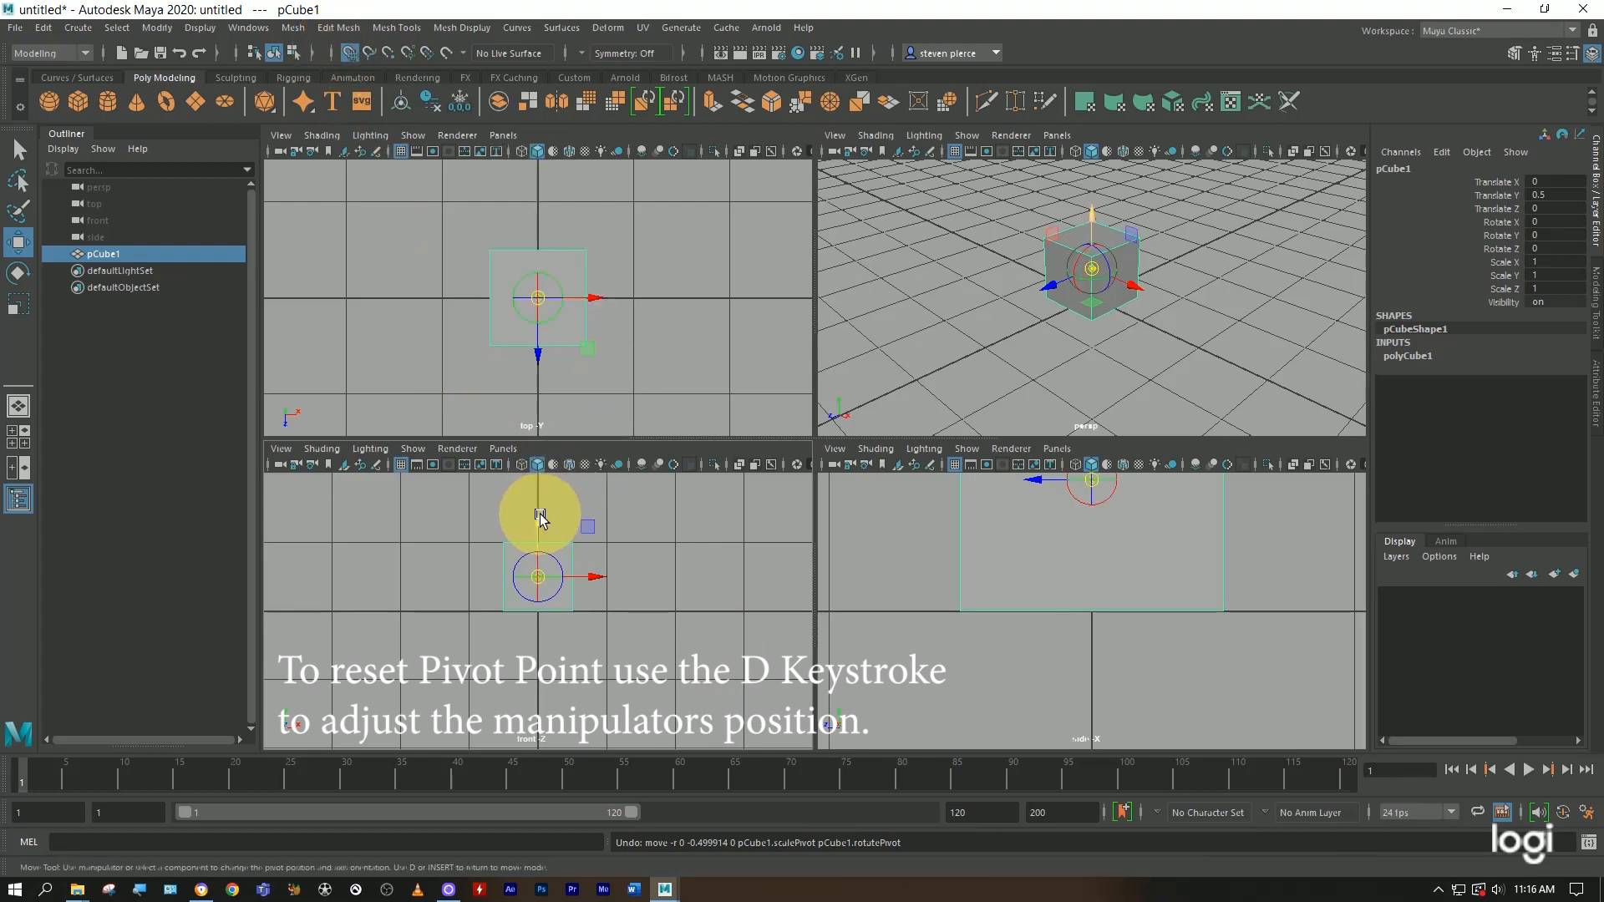
drag(539, 523, 537, 605)
key(d)
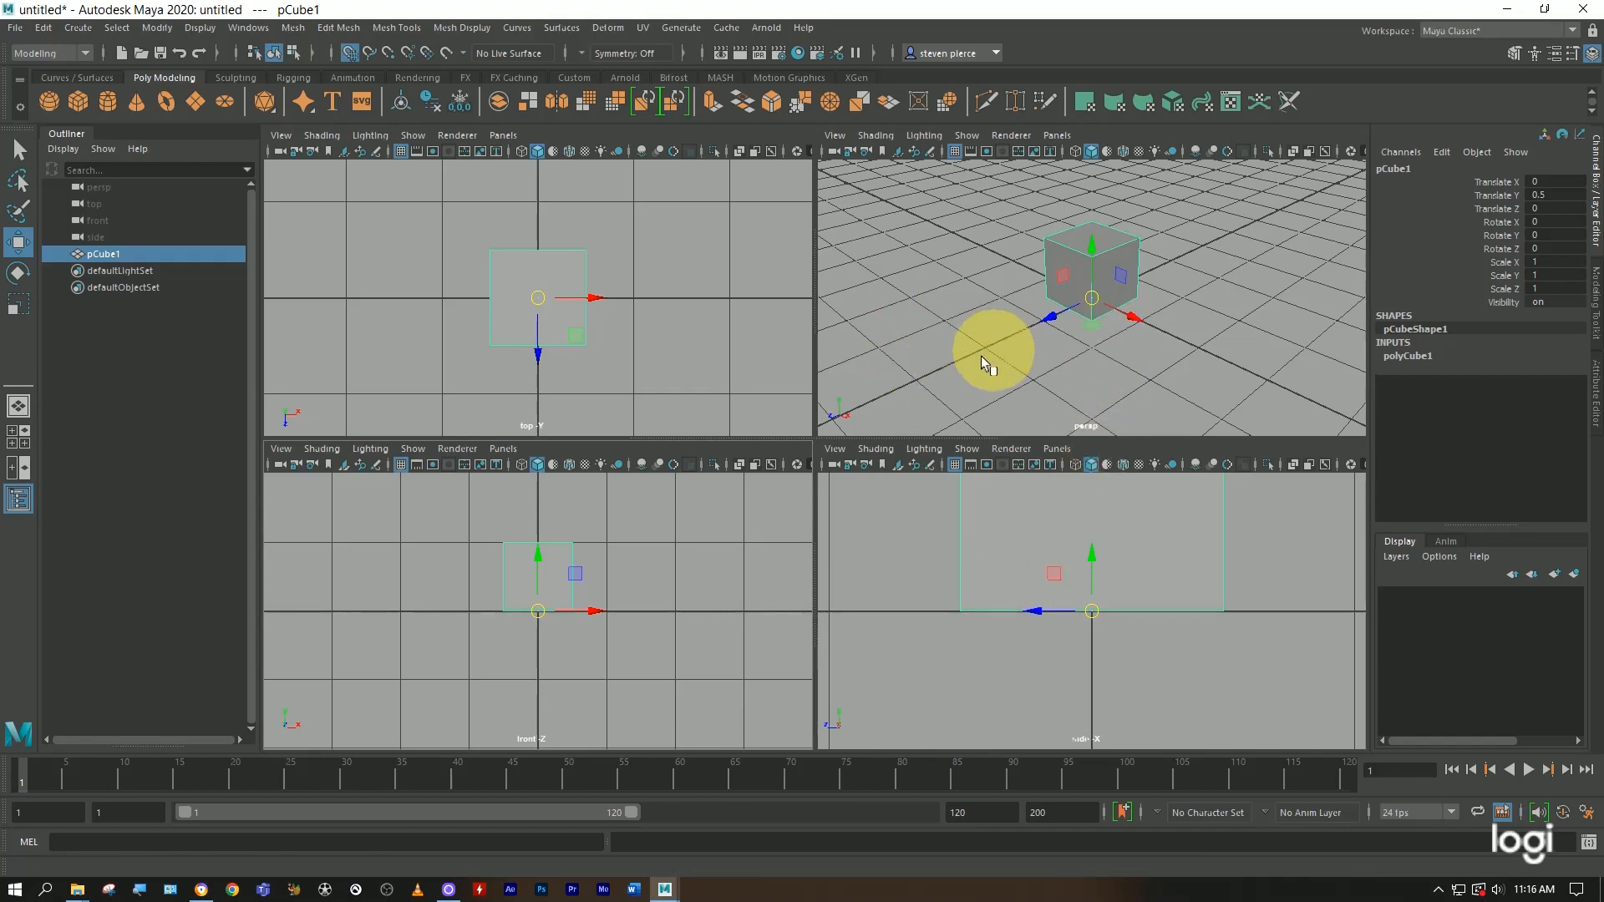
Try moving the cube along the Z axis with grid snapping in the perspective view, returning it to Translate Z 0
scroll(888, 400, down, 5)
click(1062, 316)
mouse_move(1062, 316)
mouse_down()
mouse_move(913, 373)
mouse_move(1114, 294)
mouse_move(1091, 305)
mouse_up()
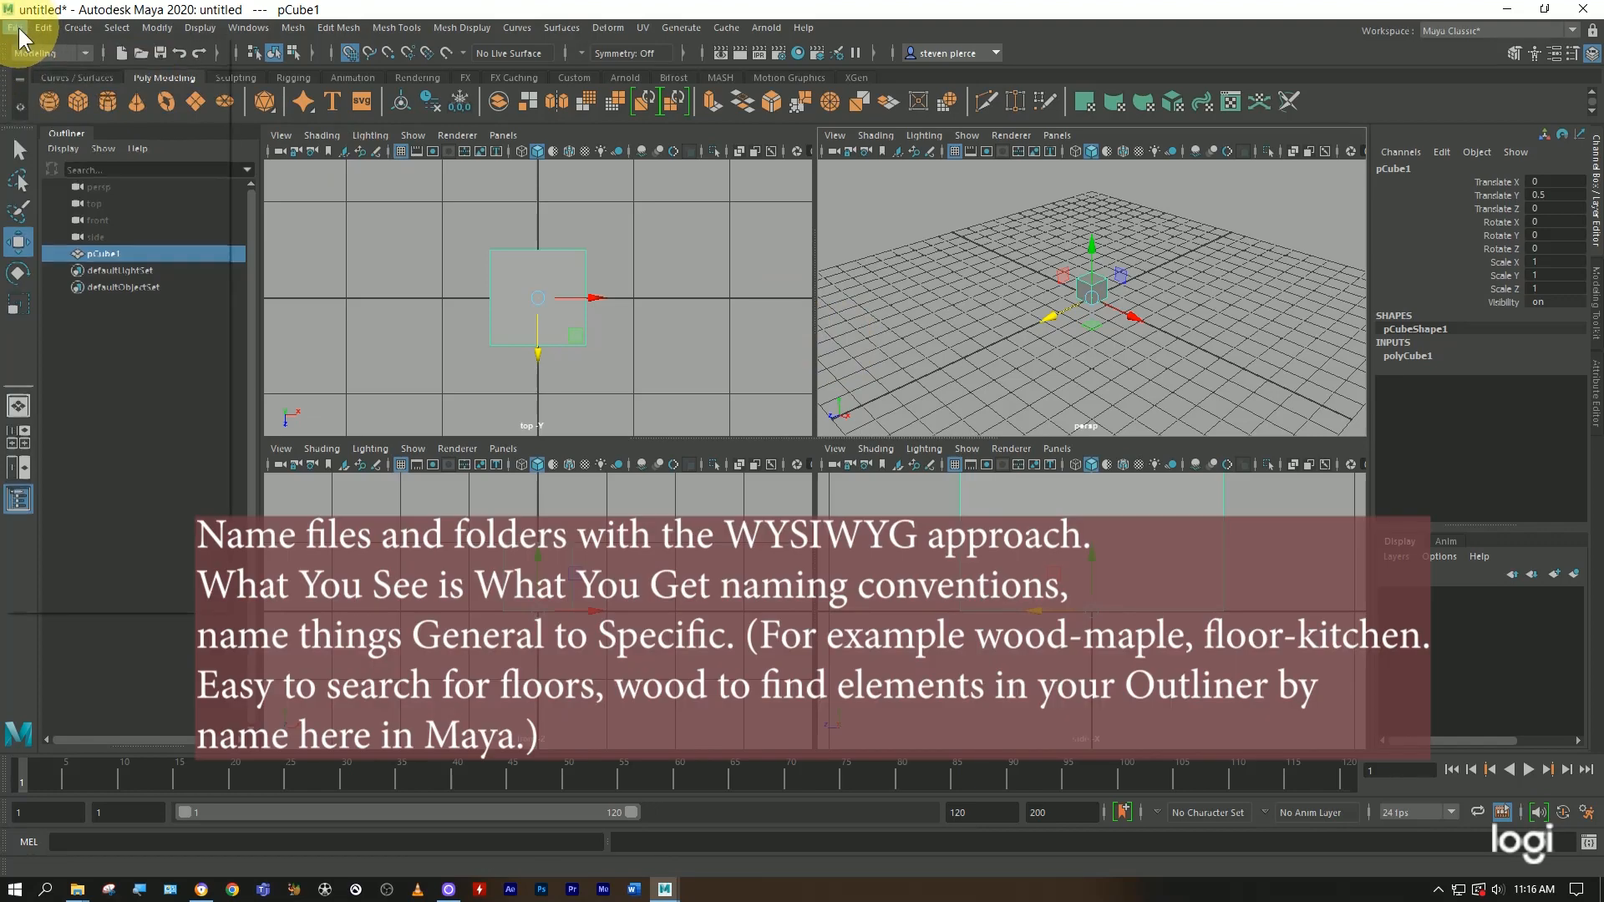
Save the scene in the project's scenes folder under the file name house landscape plan 01
click(18, 28)
click(49, 97)
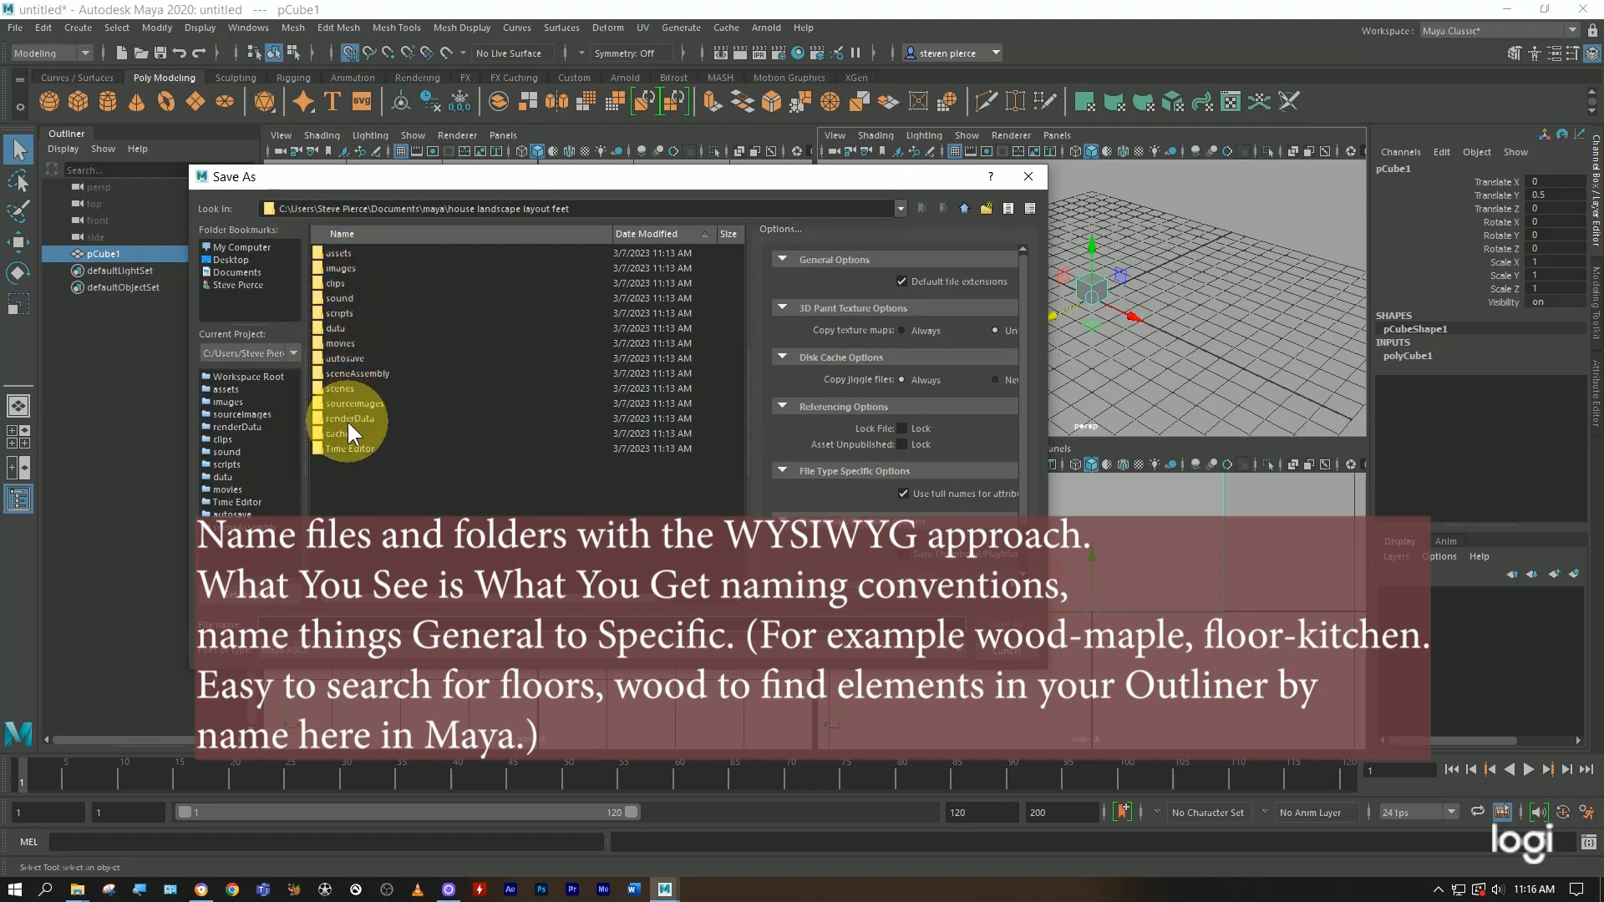
double_click(342, 388)
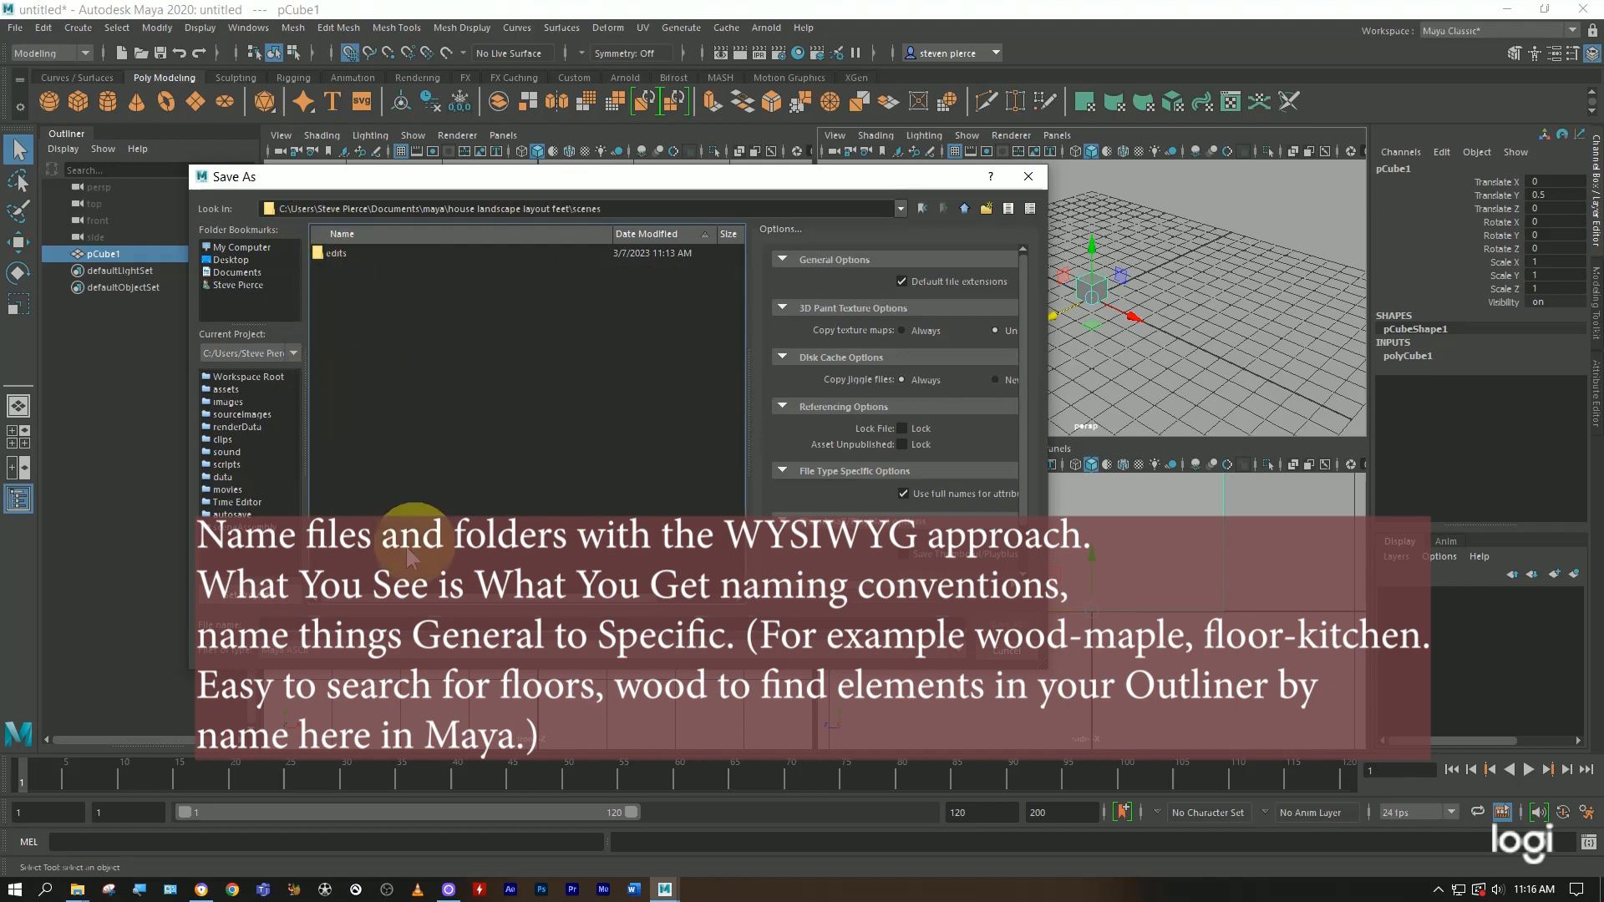
click(376, 627)
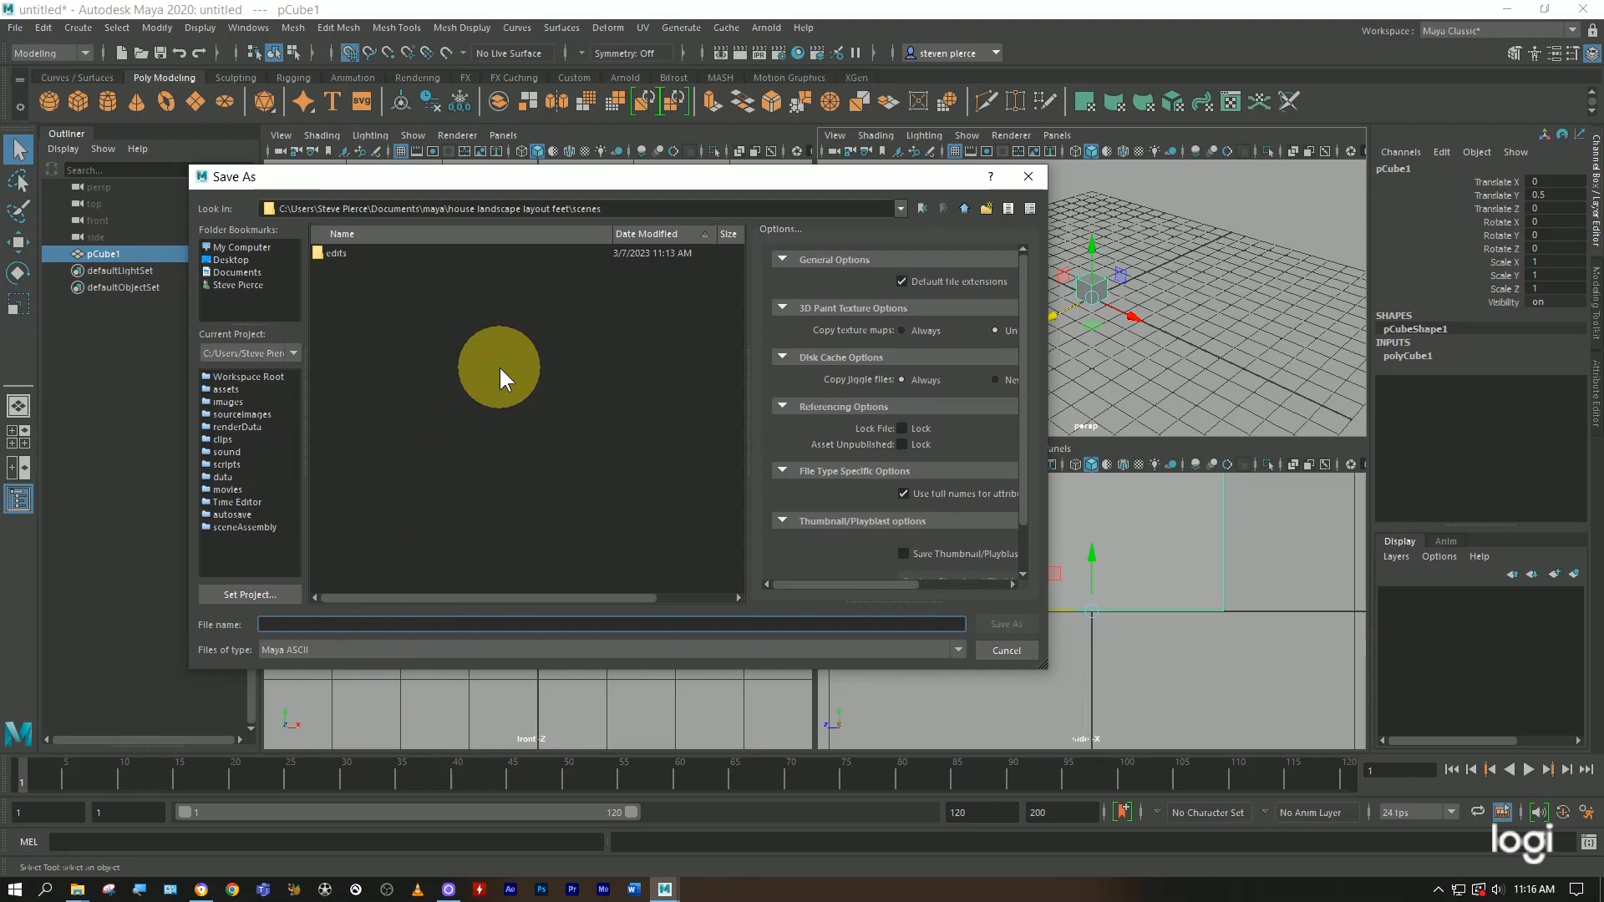
text(house l)
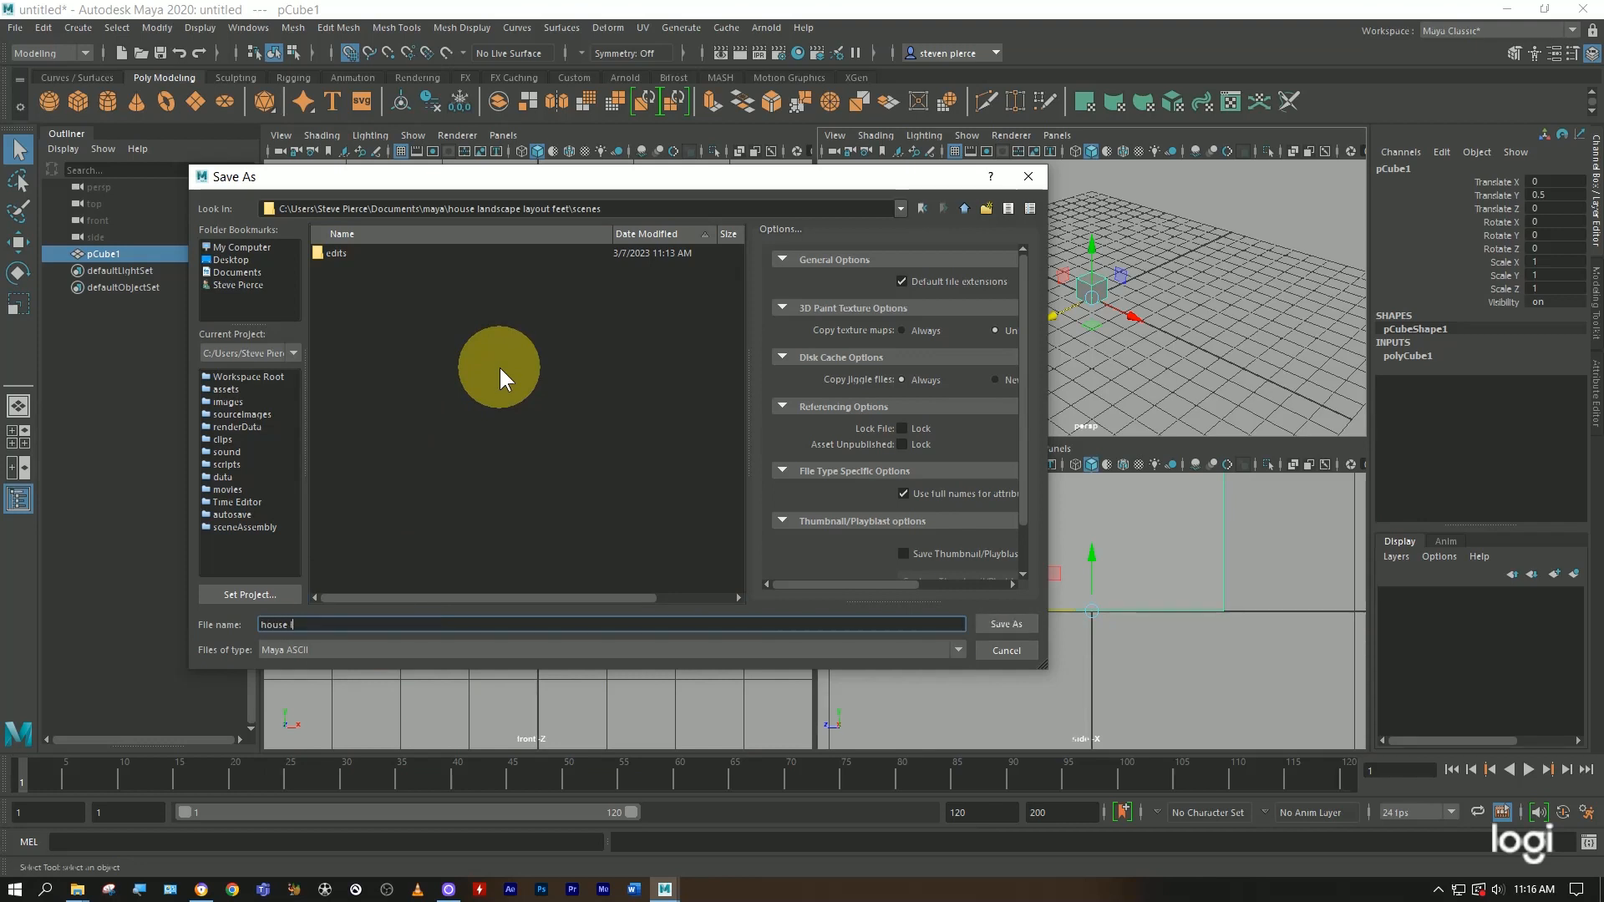
text(andscape plan 01)
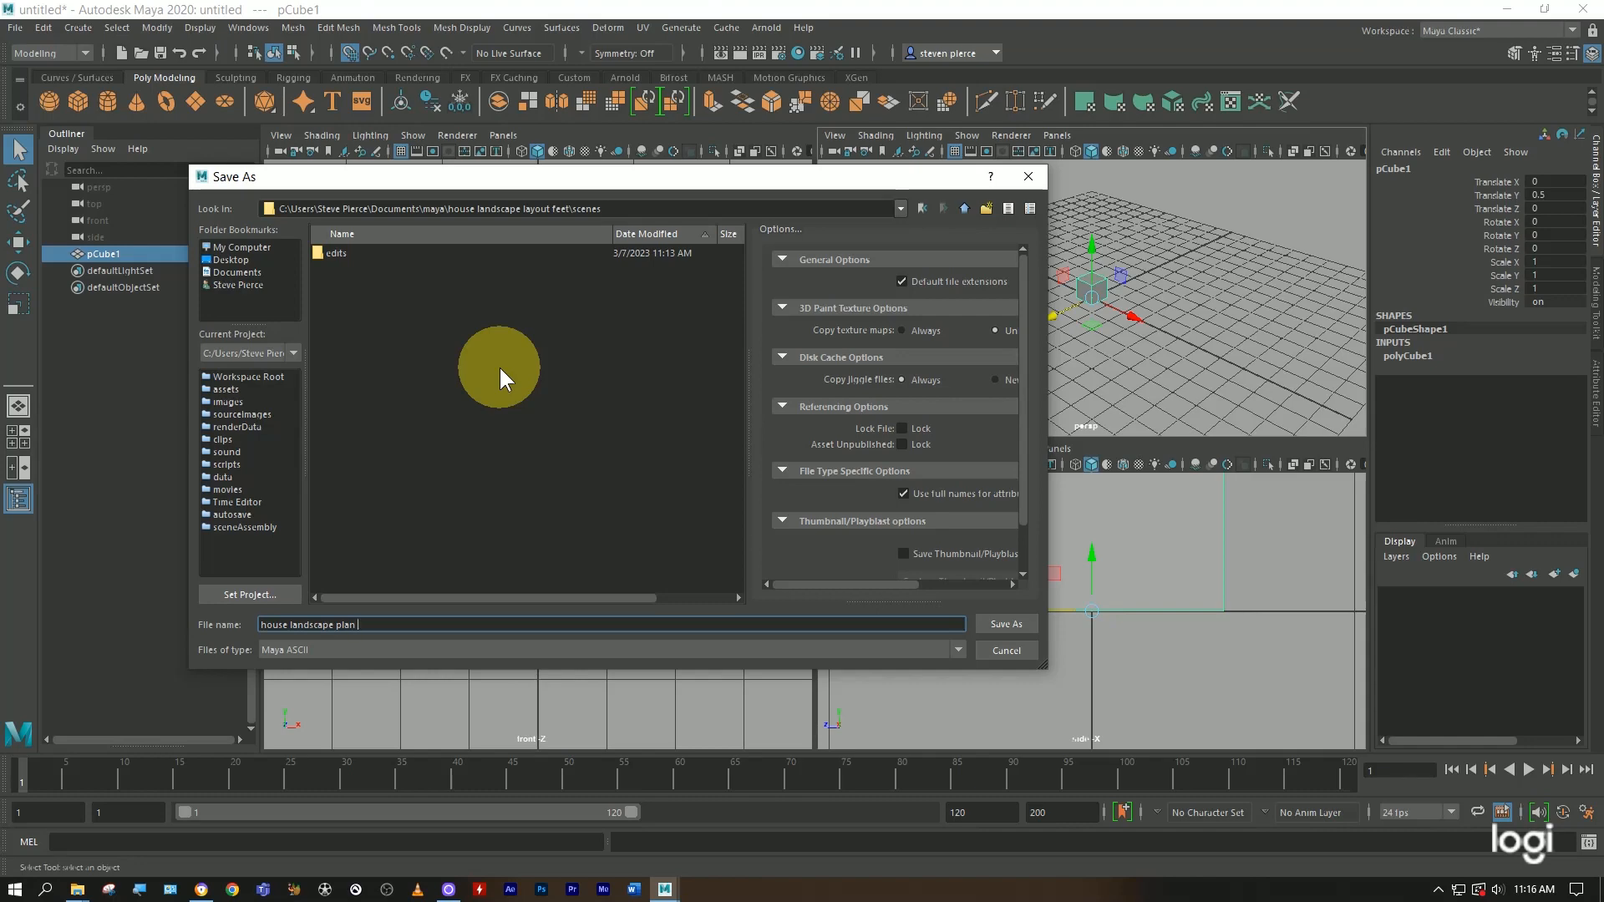